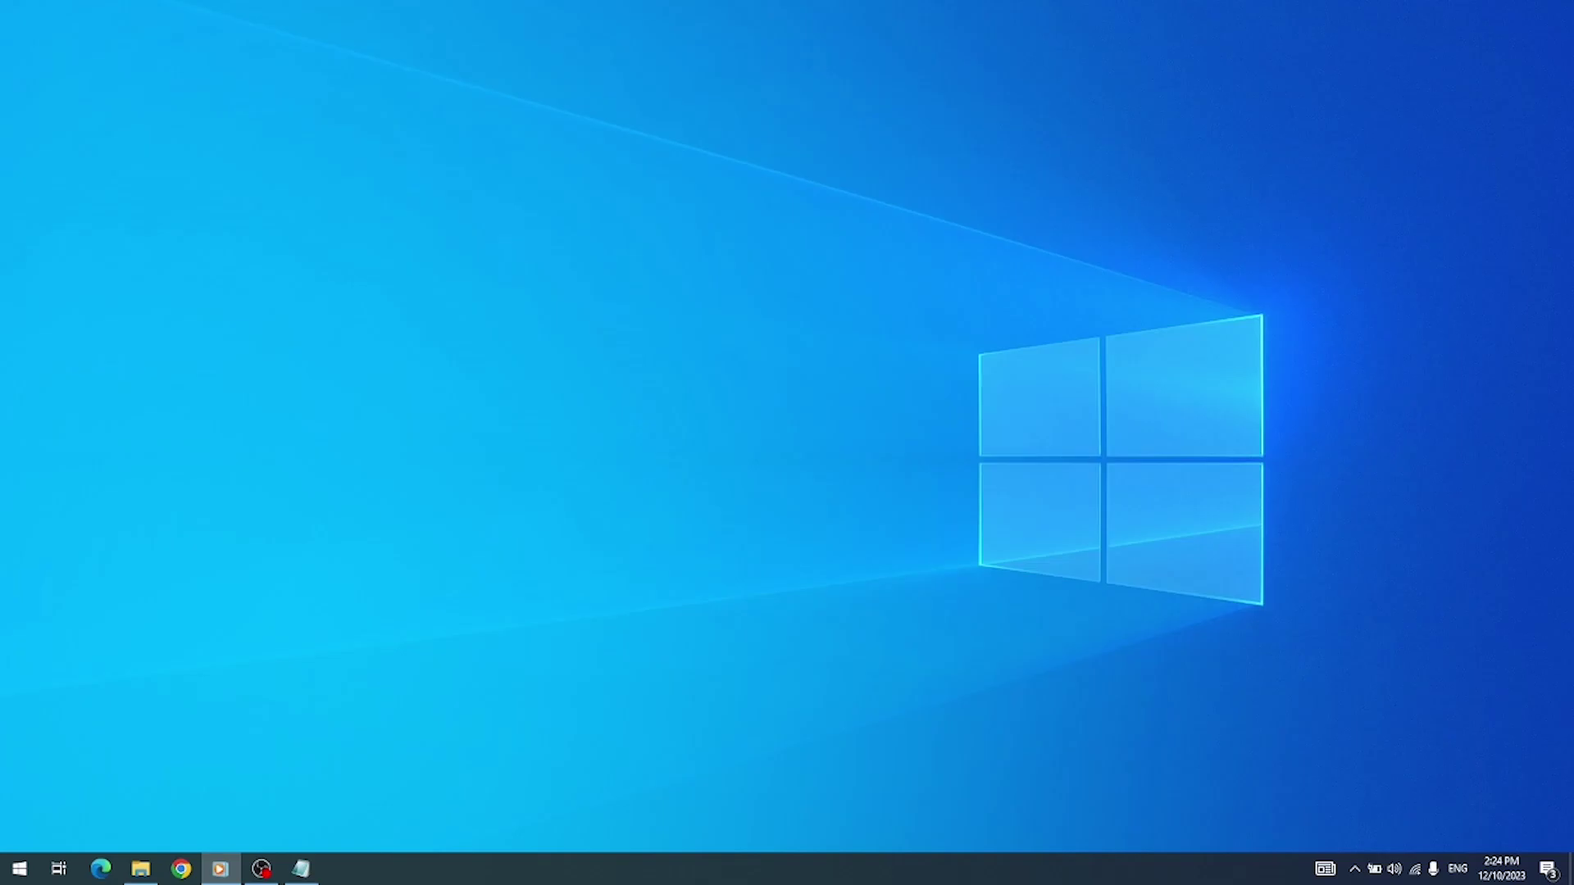
Launch Internet Explorer from Start search twice; each time Edge opens instead and is closed
left_click(29, 878)
type("internet")
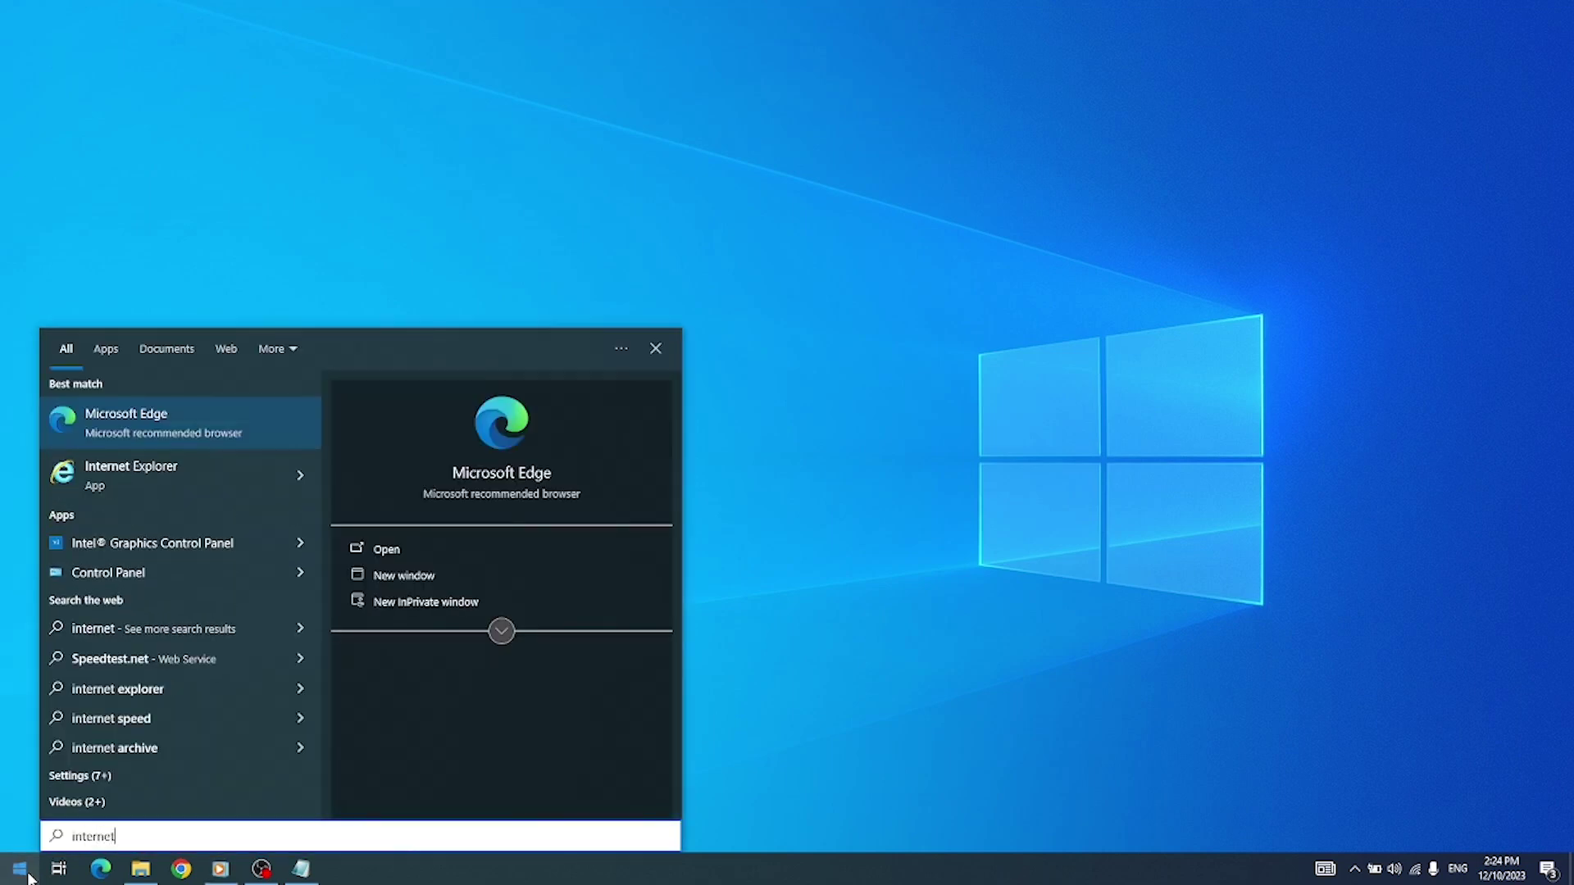
key("Down")
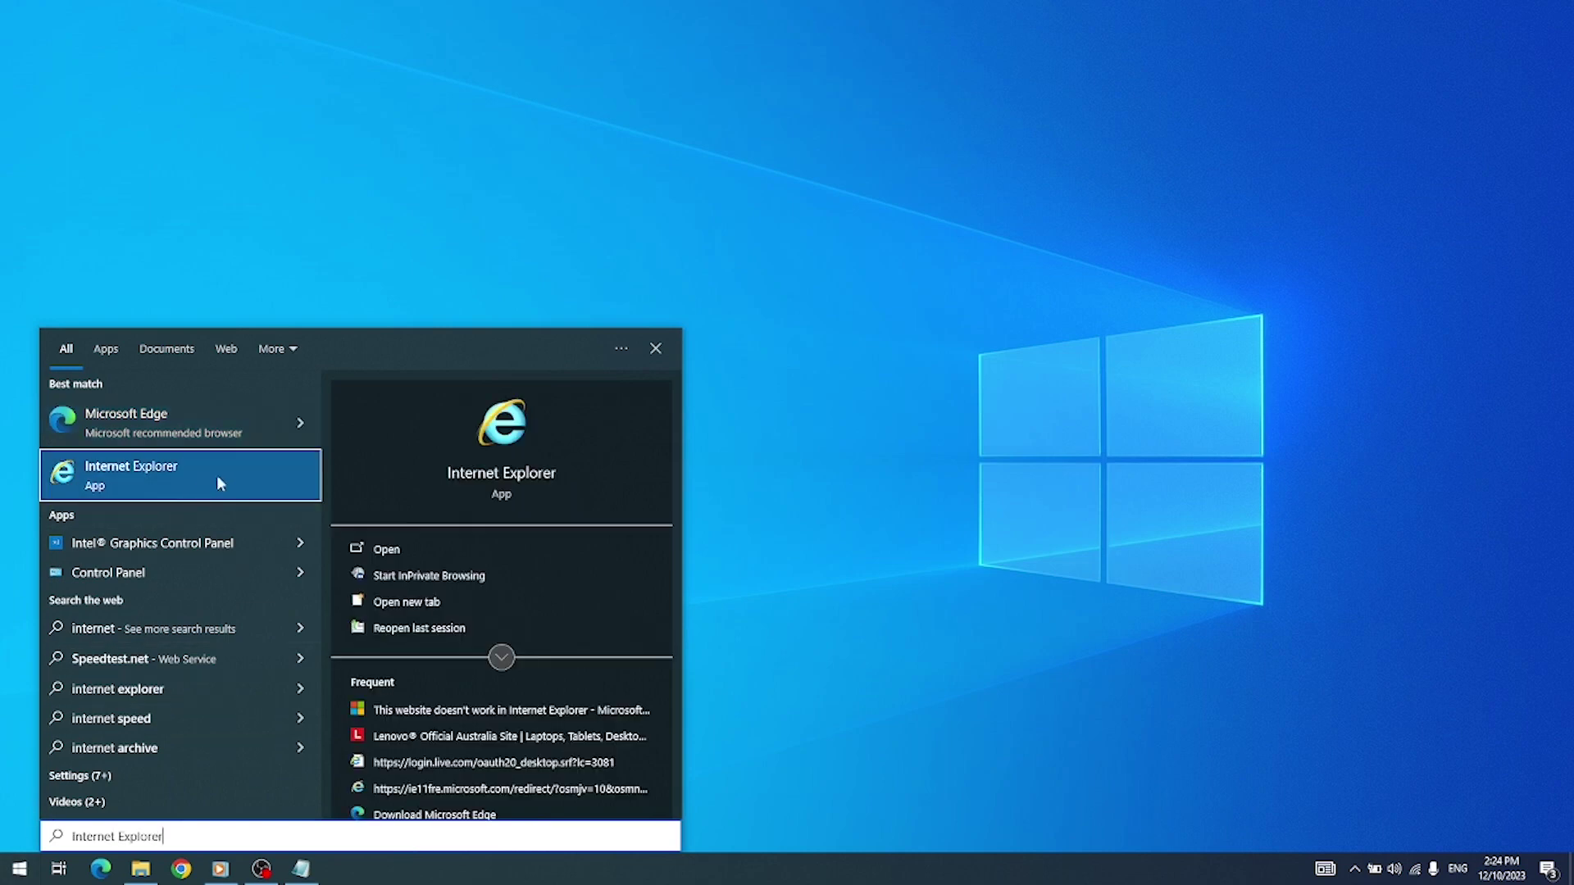
left_click(247, 481)
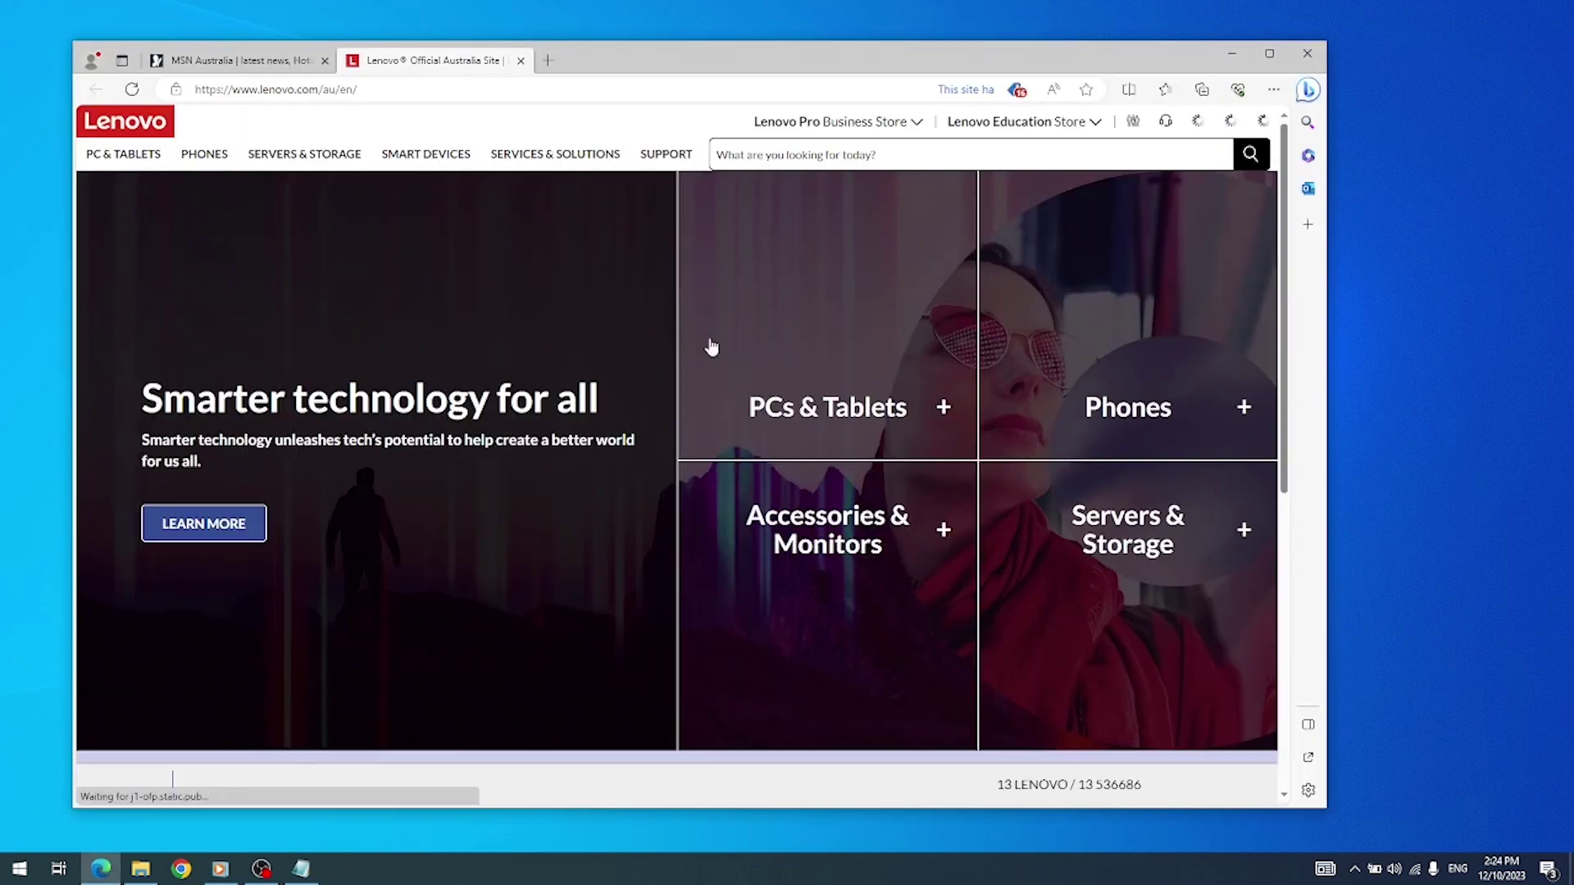
left_click(1312, 56)
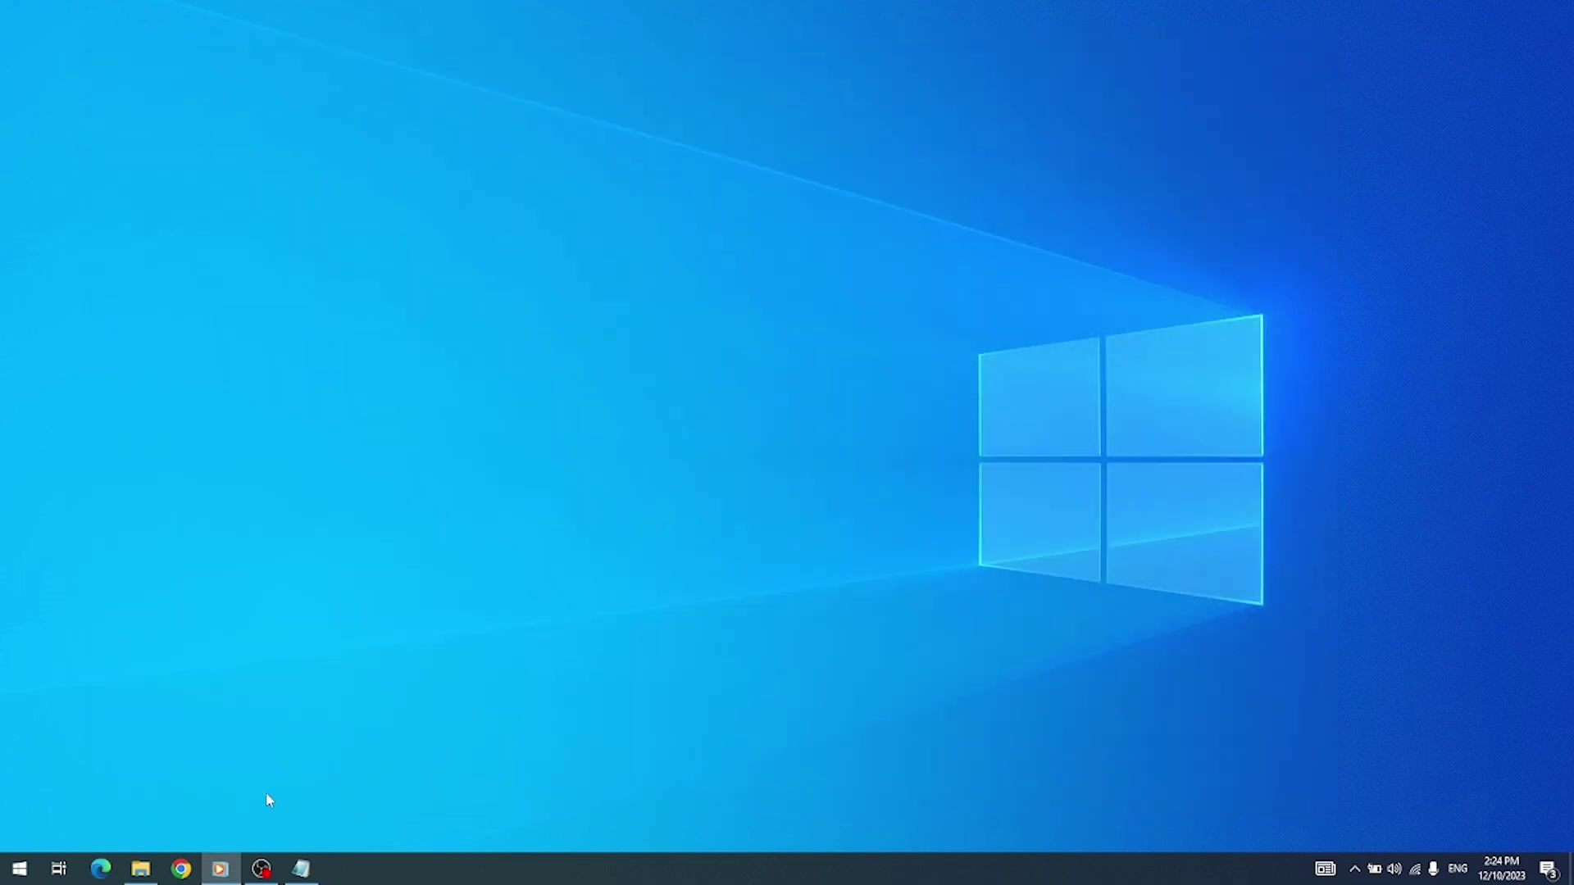
left_click(20, 867)
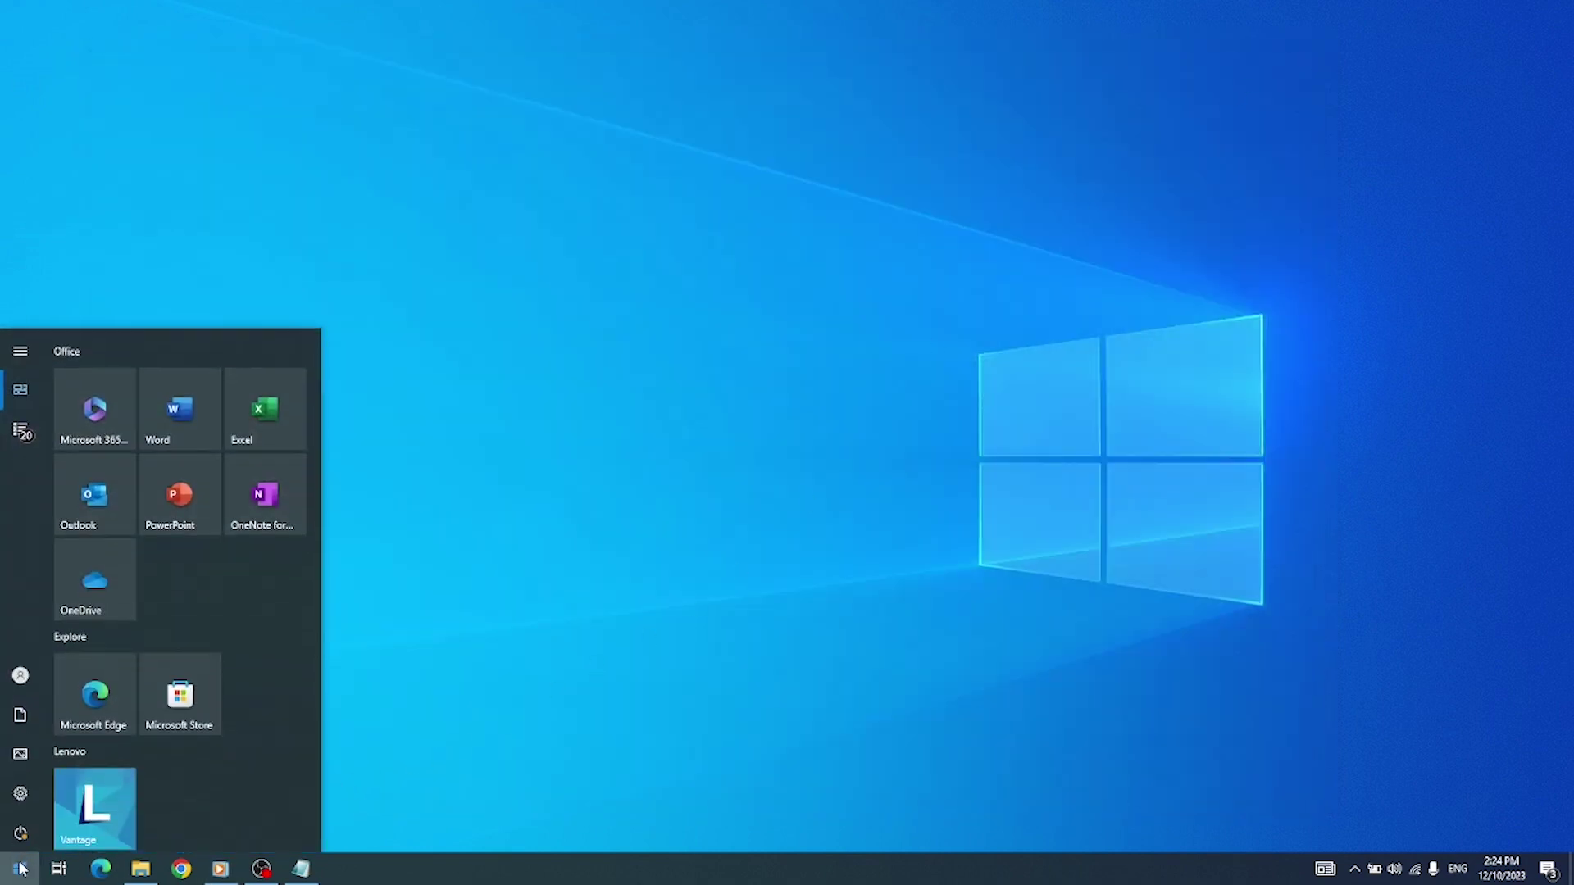
type("internet")
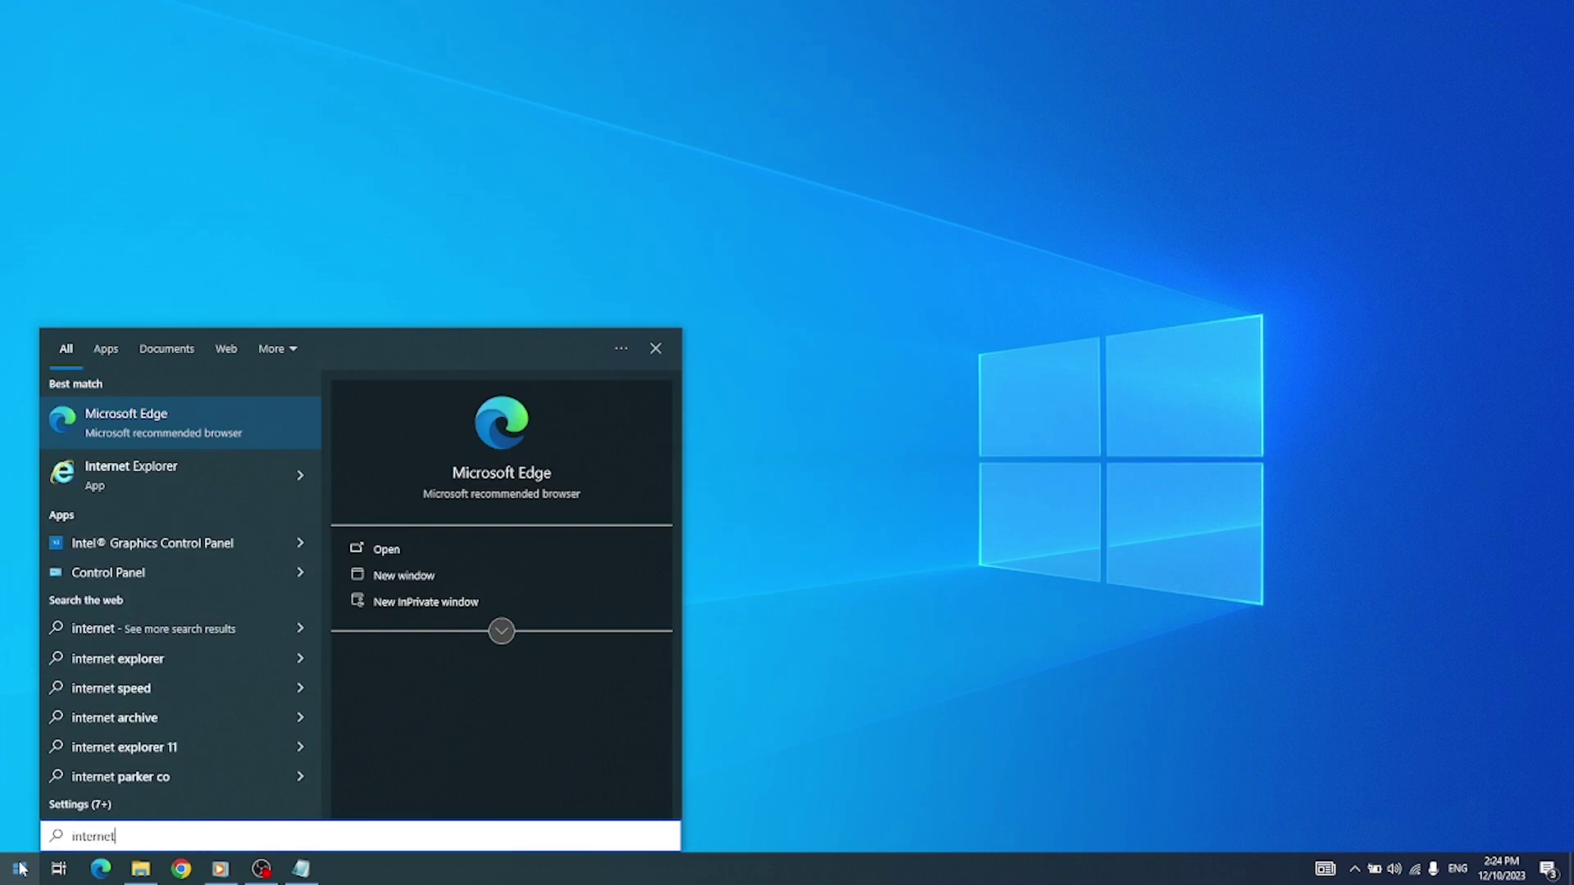
key("Down")
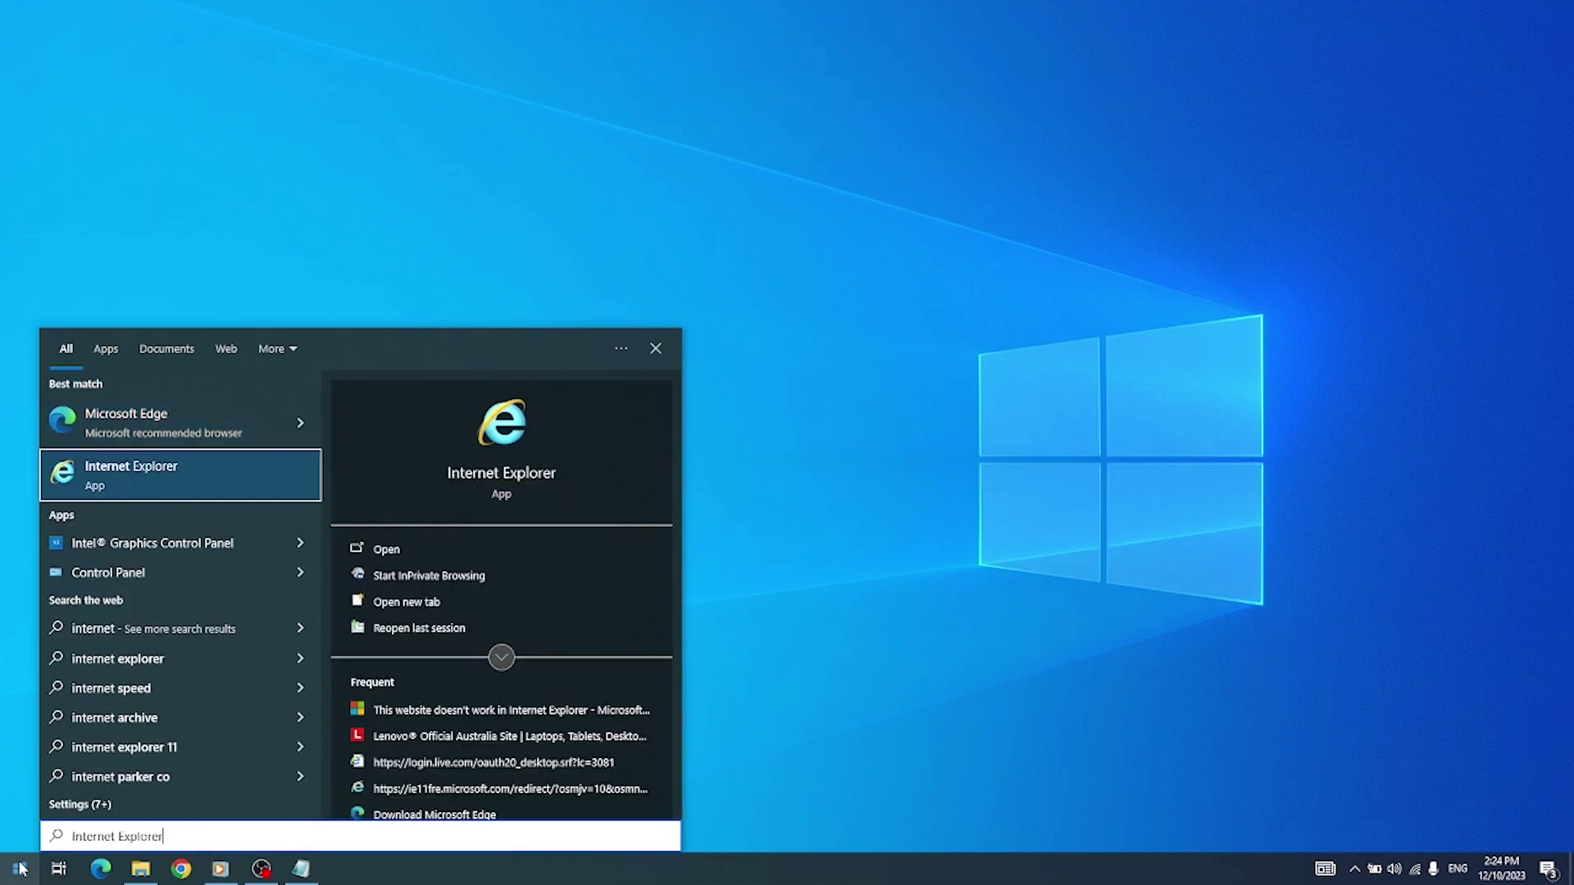
left_click(245, 477)
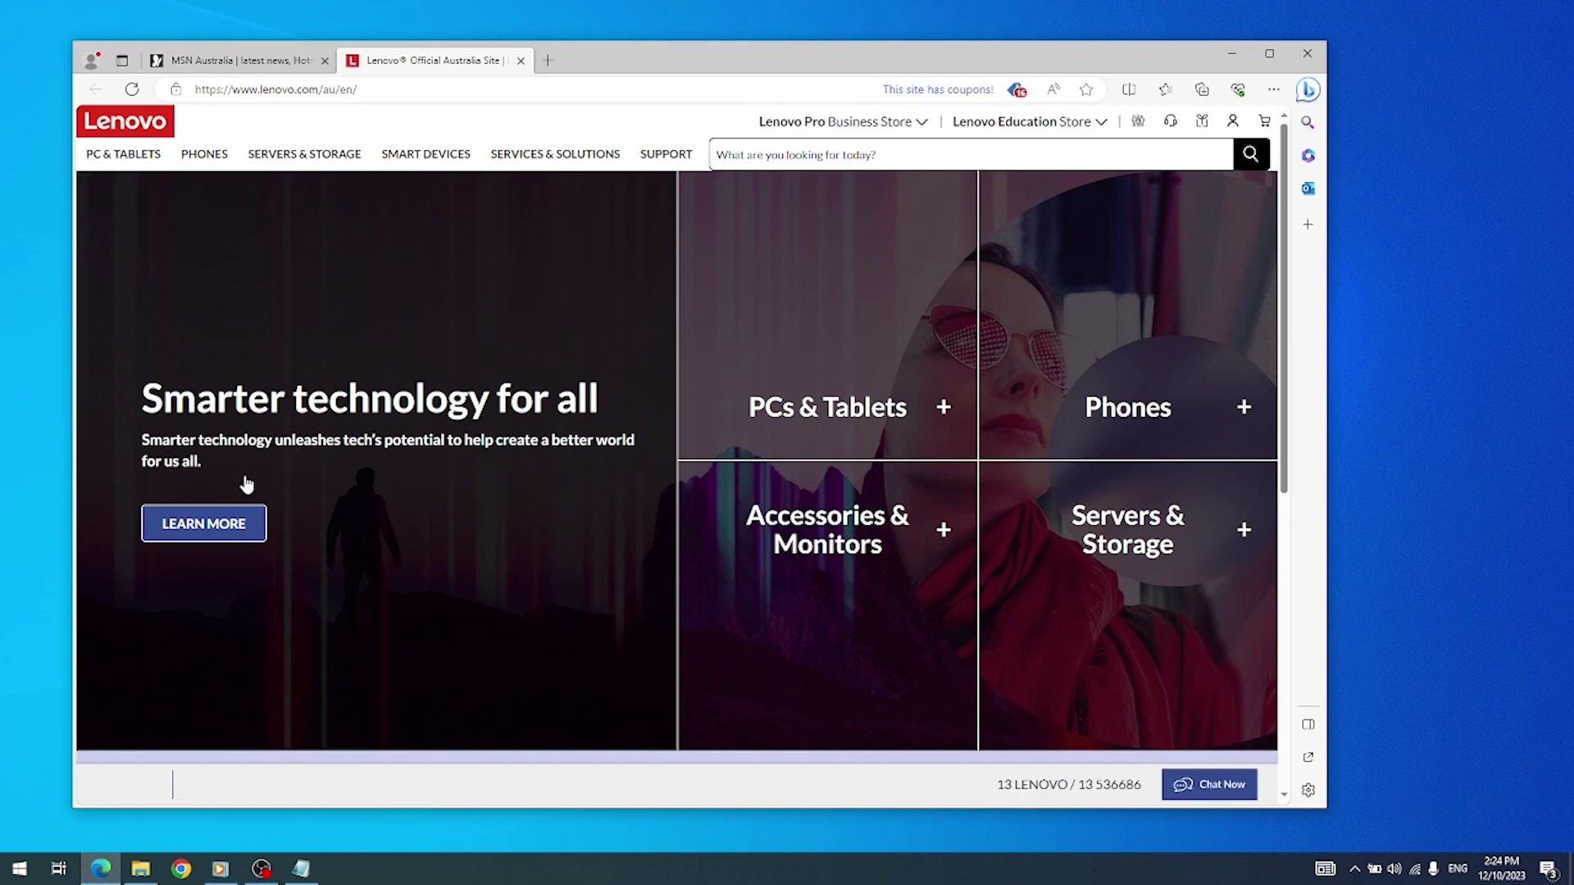
left_click(1306, 55)
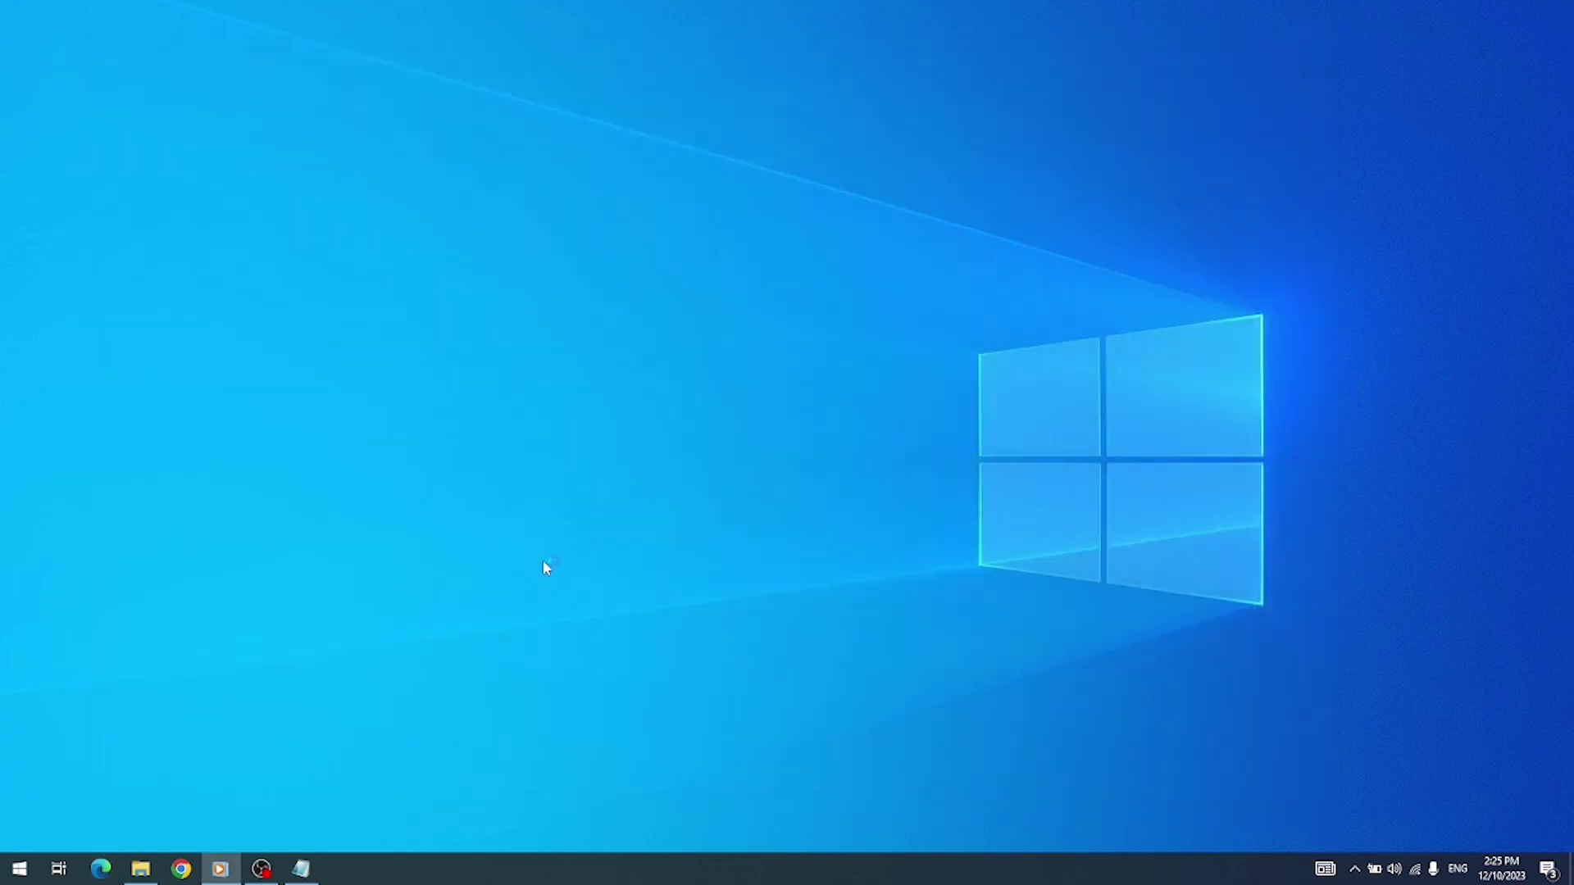
Retry launching Internet Explorer two more times, closing the redirected Edge window each time
left_click(28, 872)
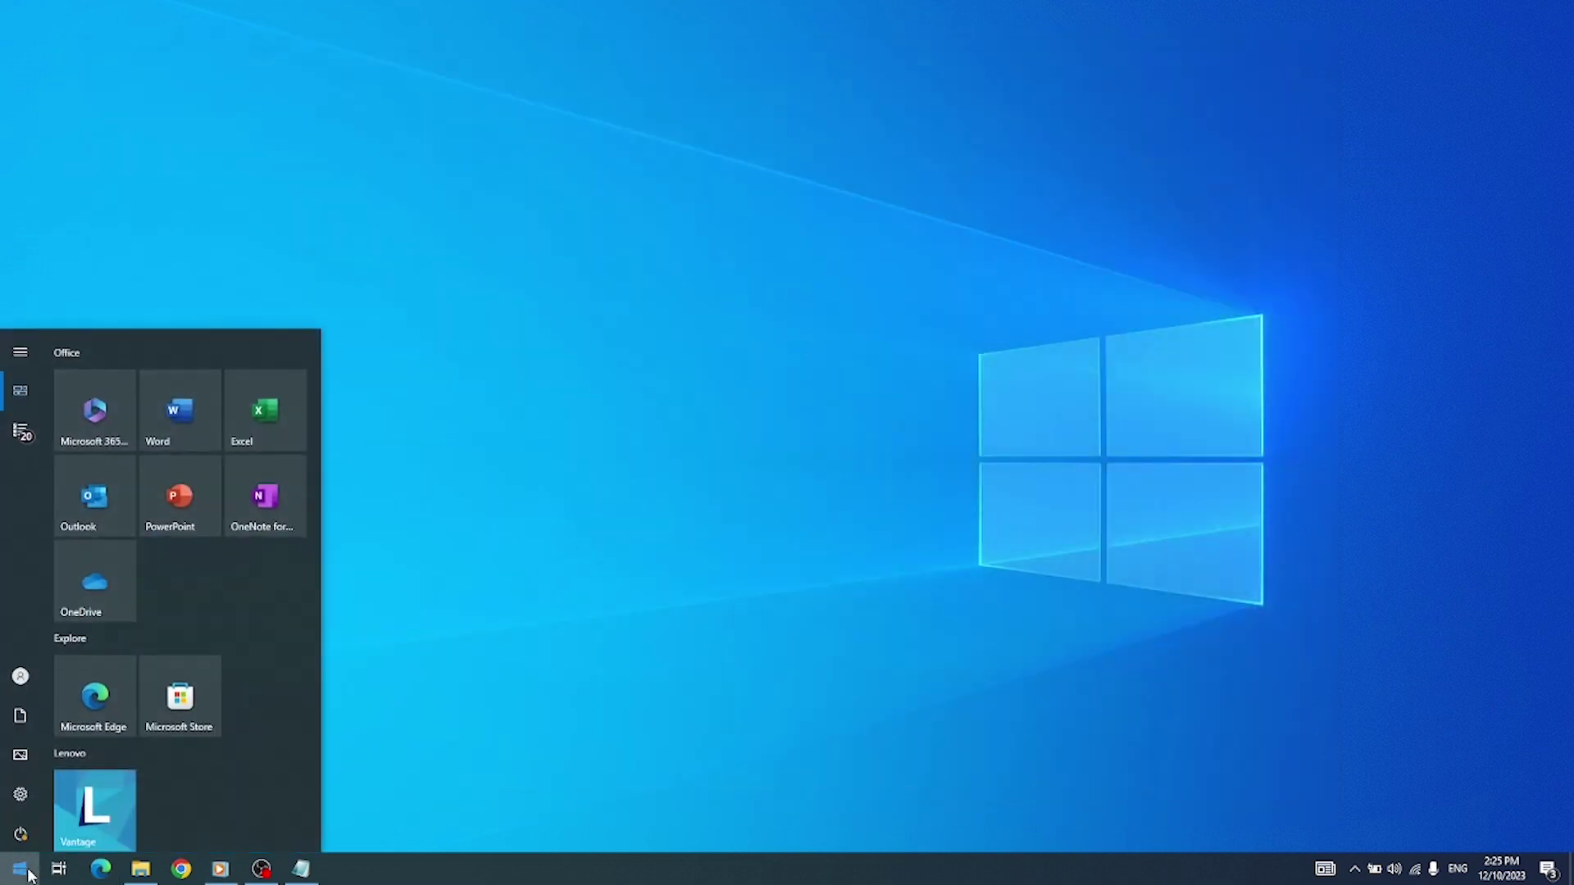
type("internet")
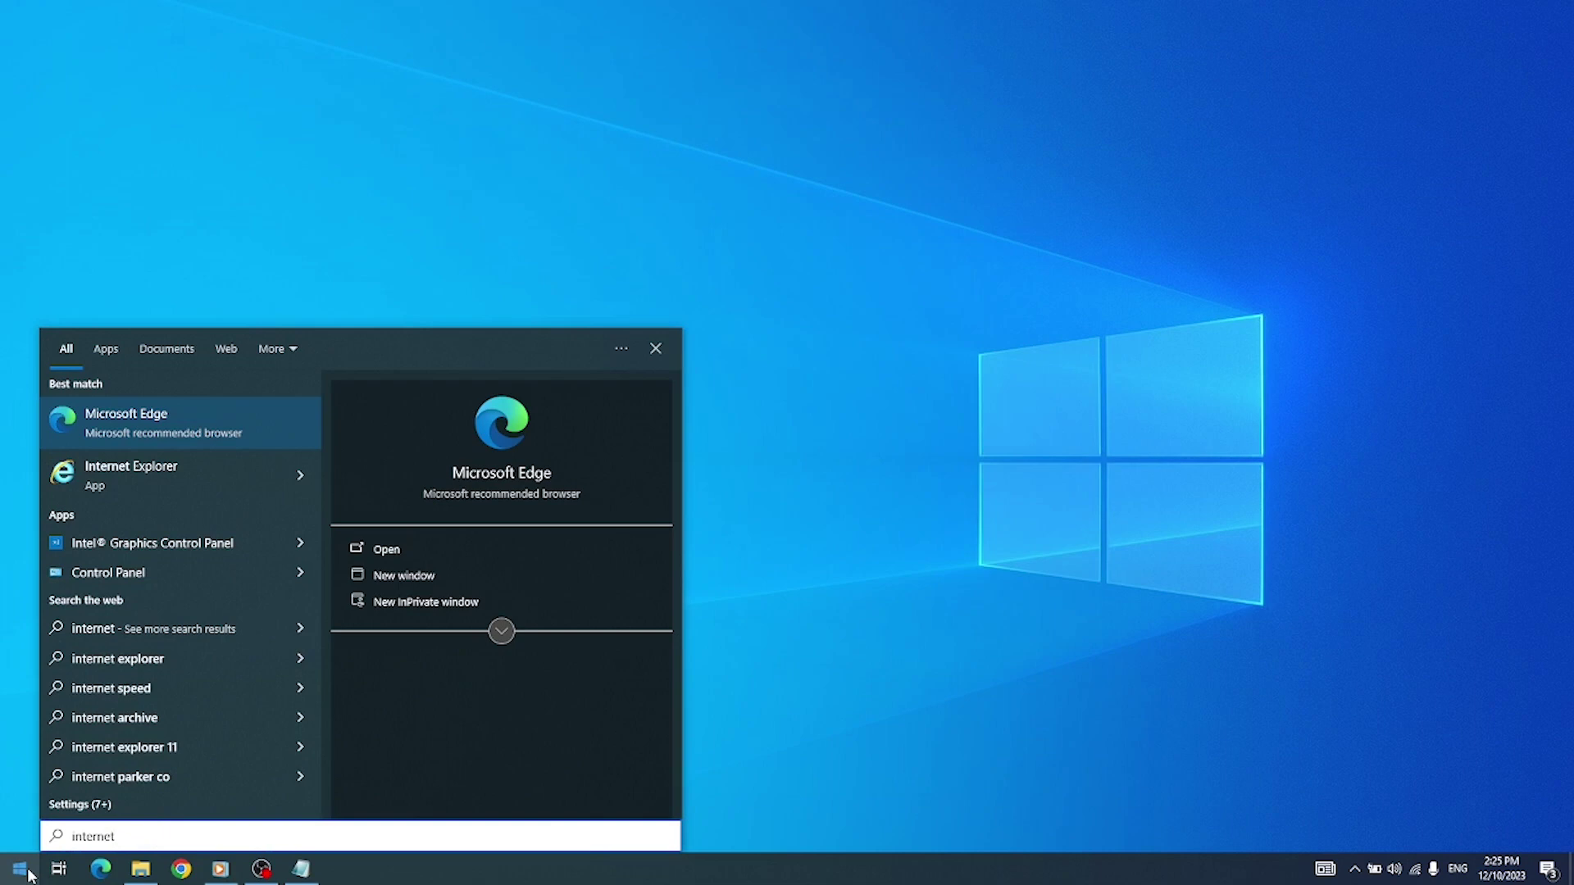
left_click(211, 470)
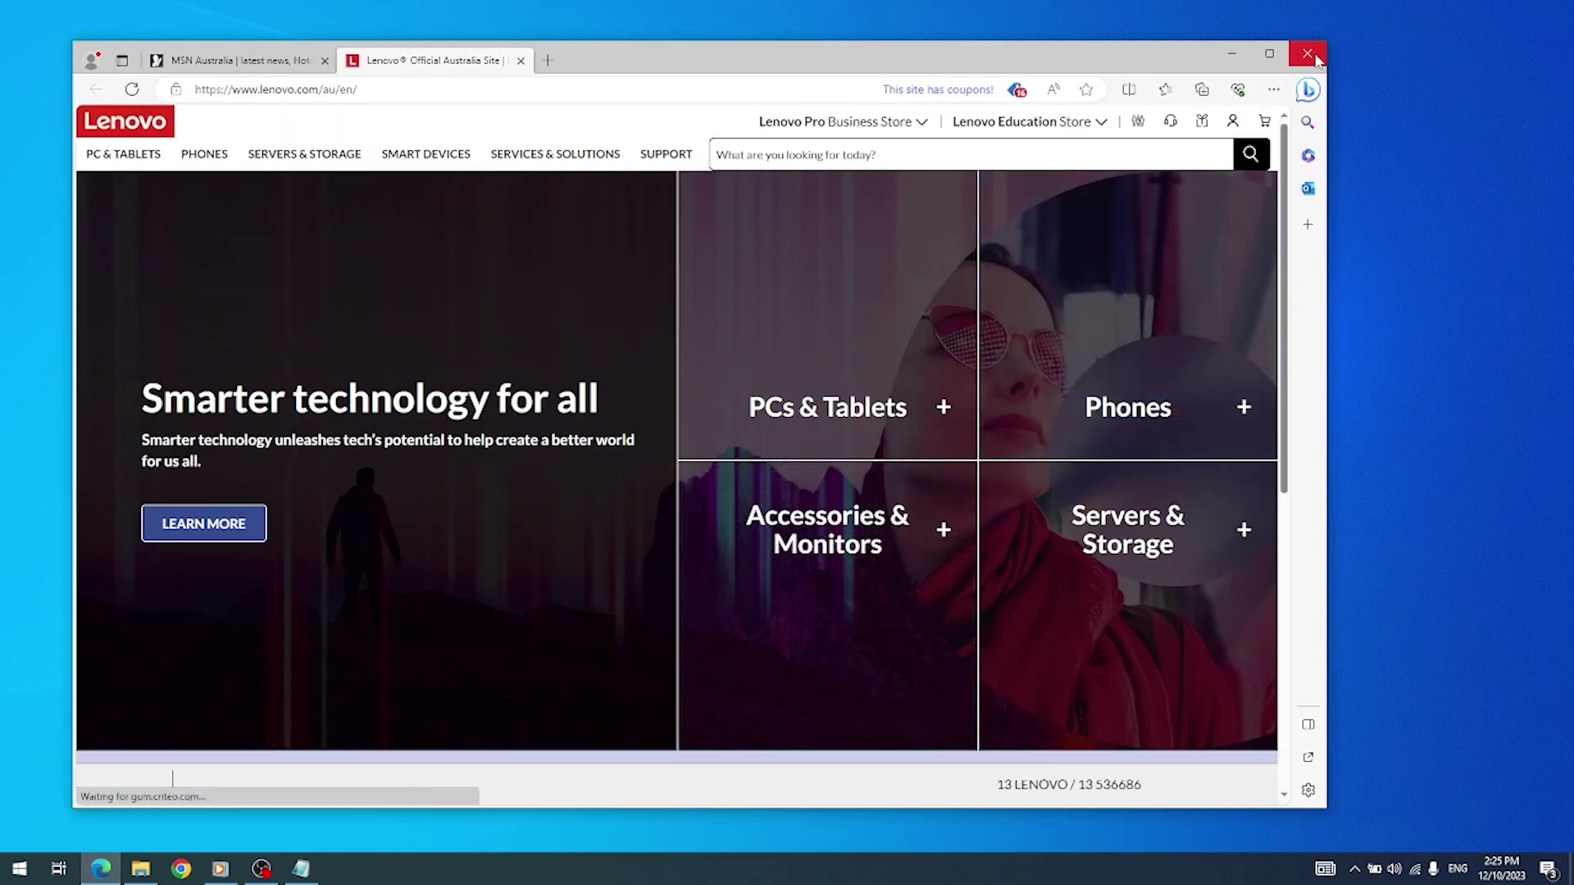
left_click(1312, 55)
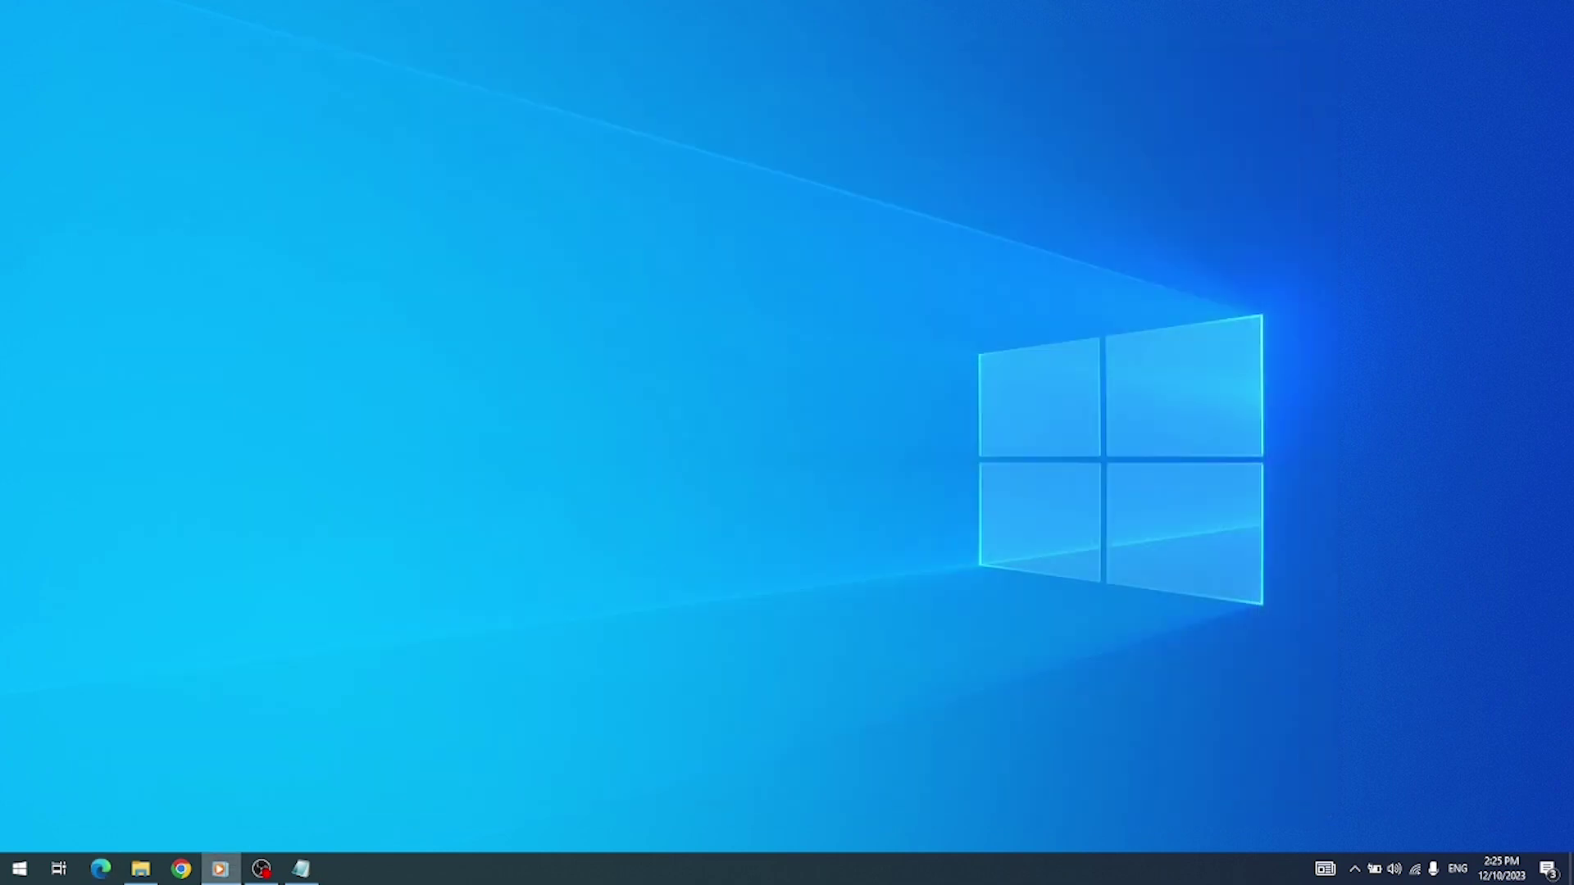
left_click(29, 872)
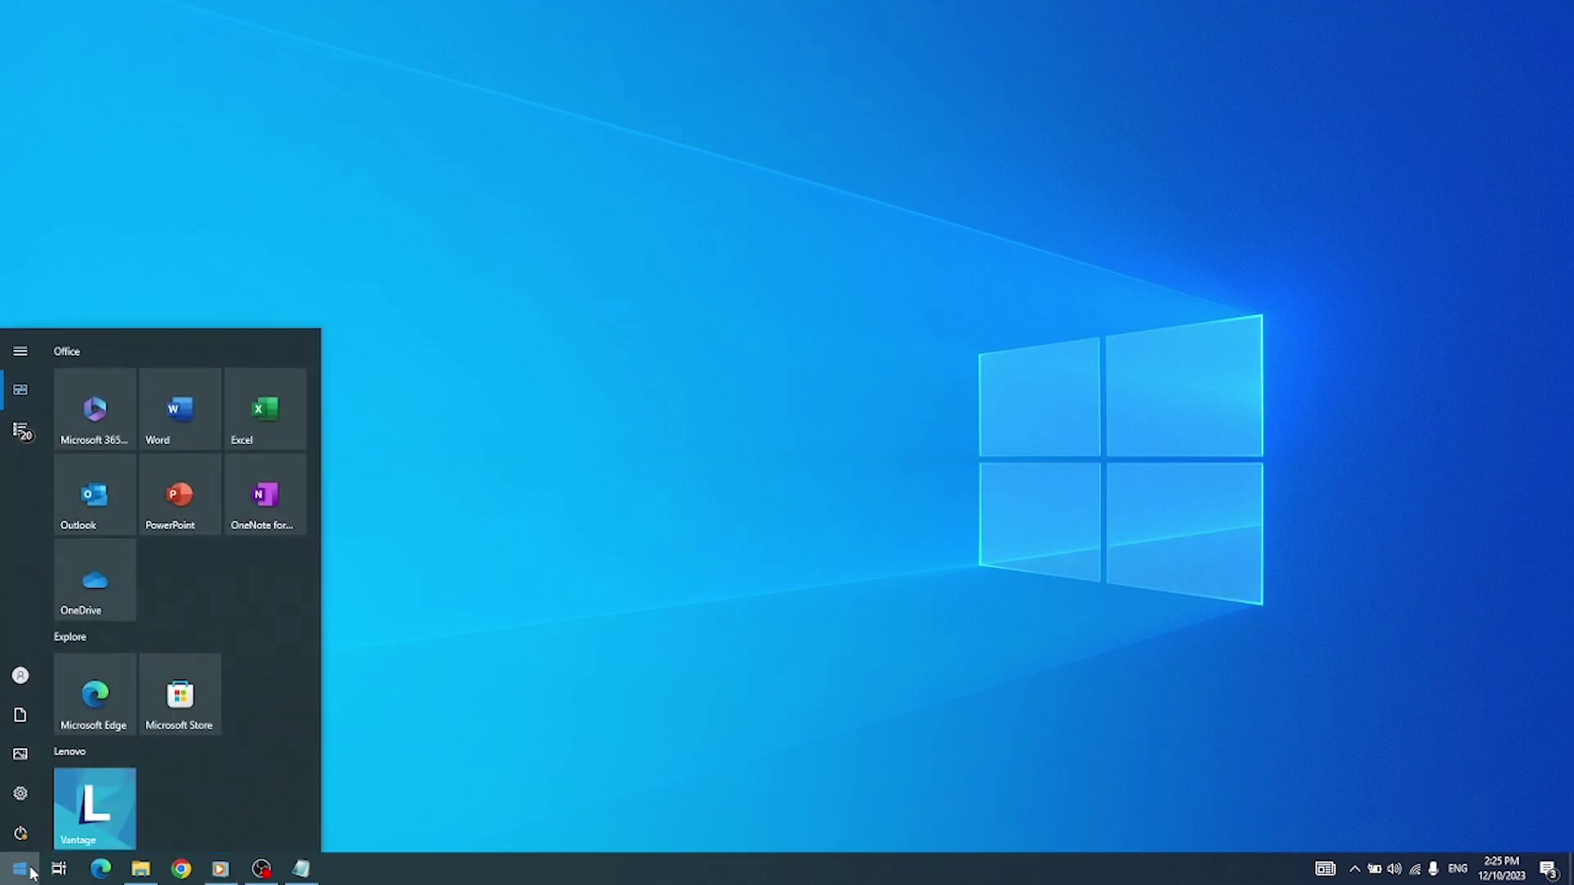
type("internet")
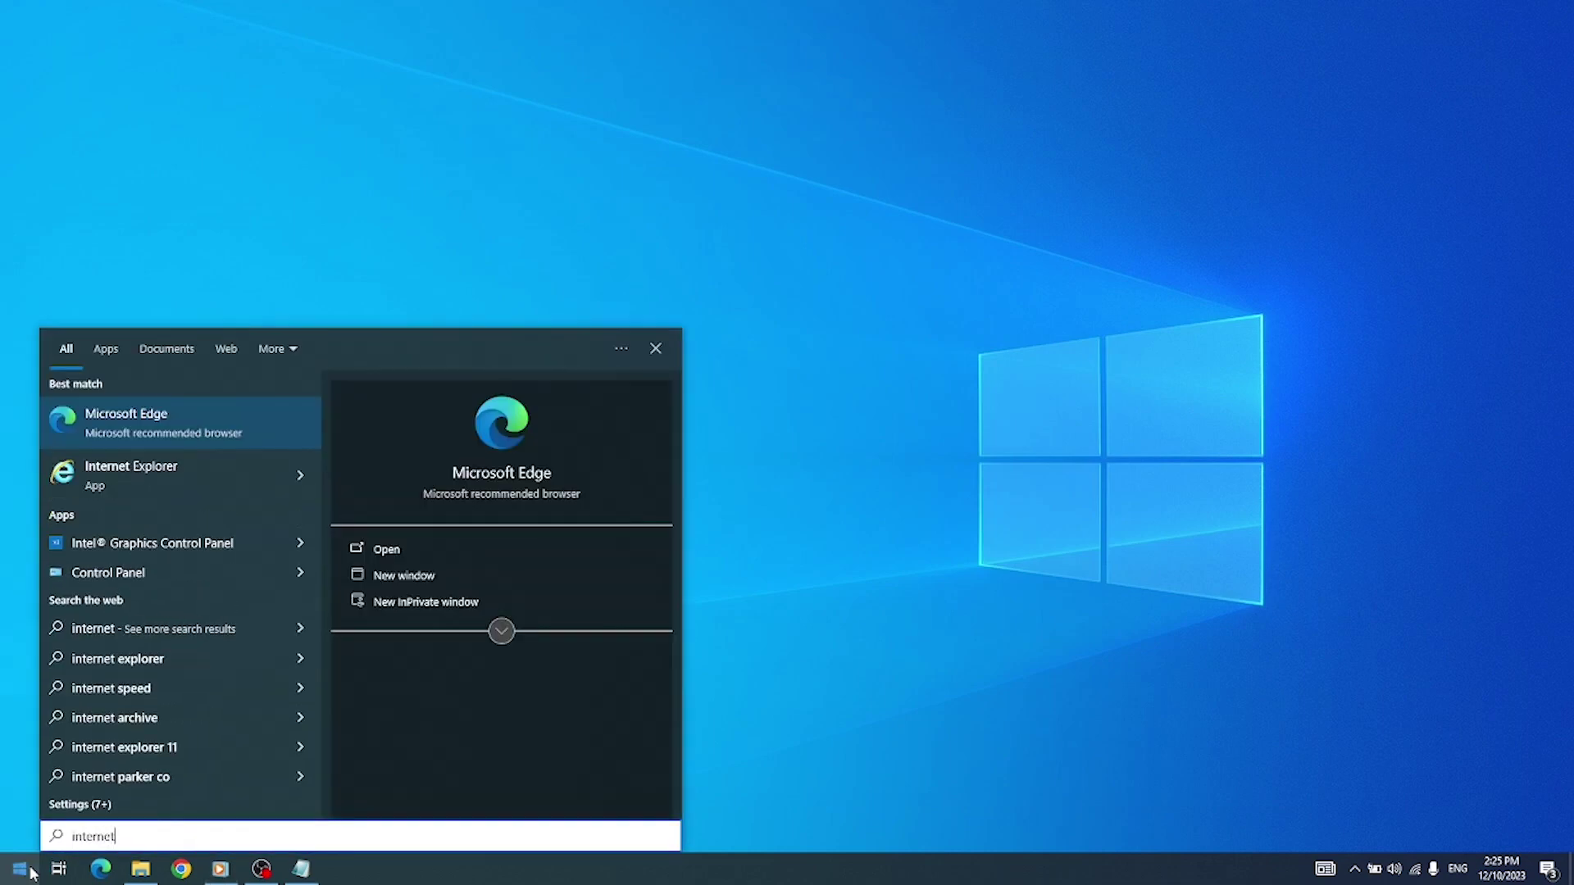
key("Down")
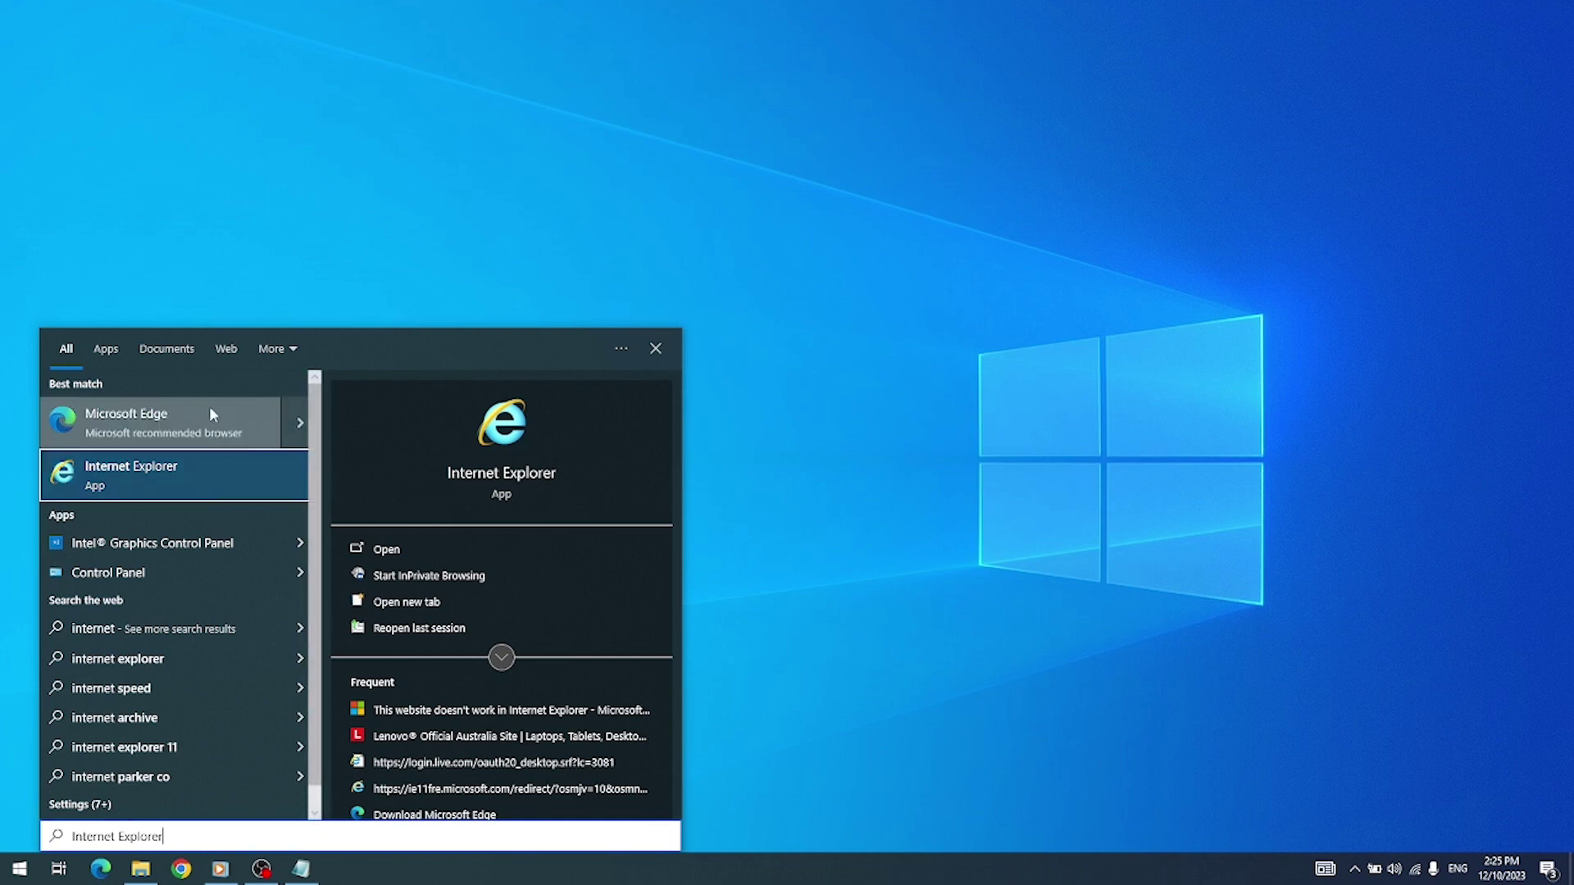
left_click(214, 481)
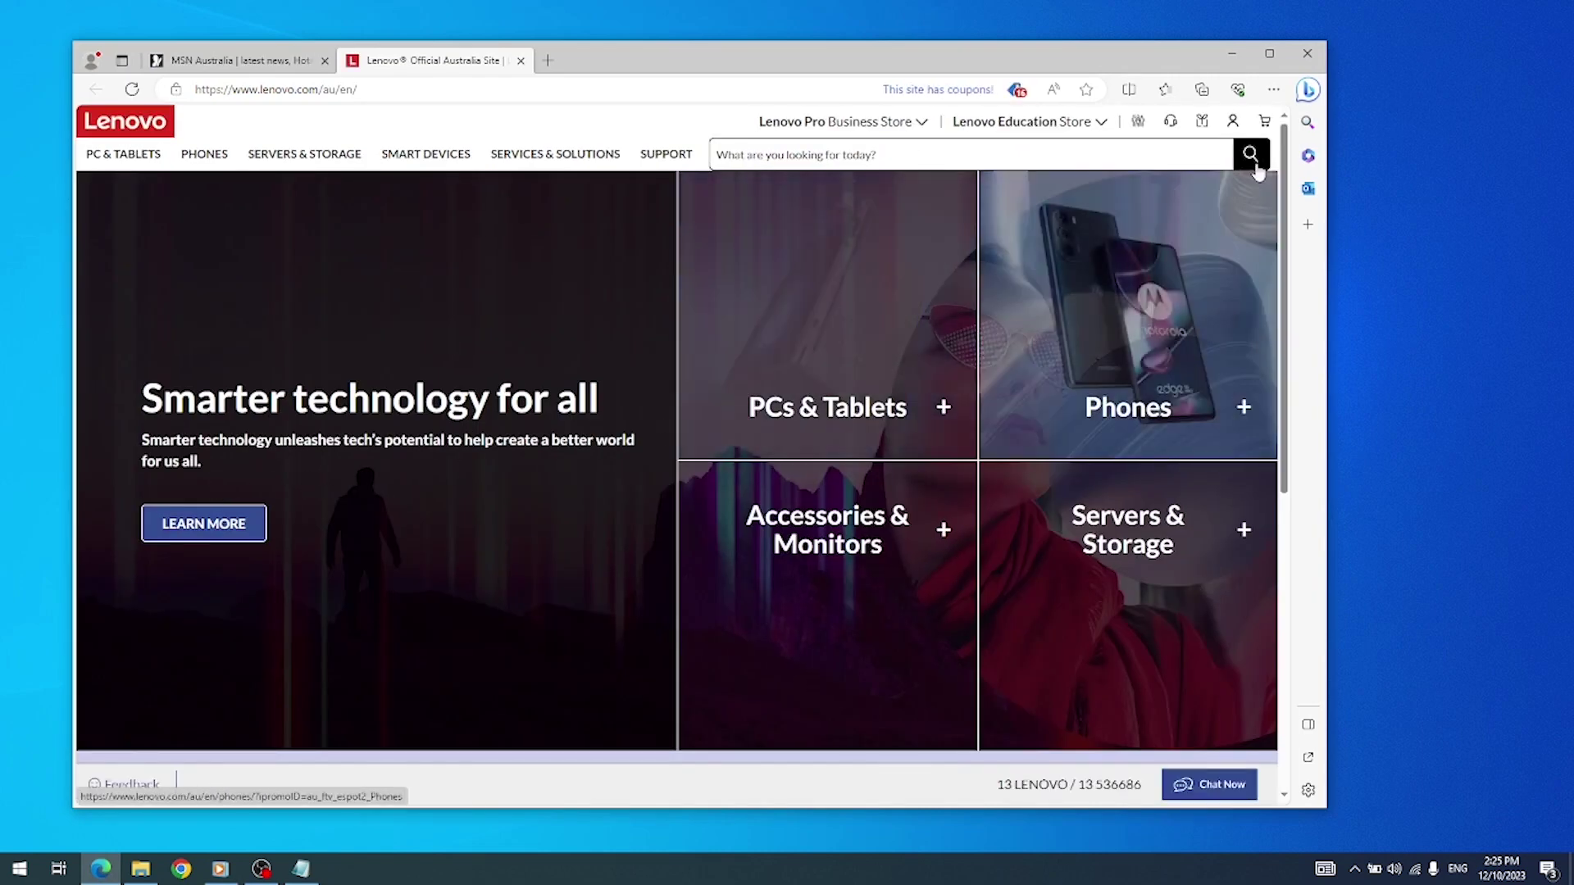
left_click(1308, 54)
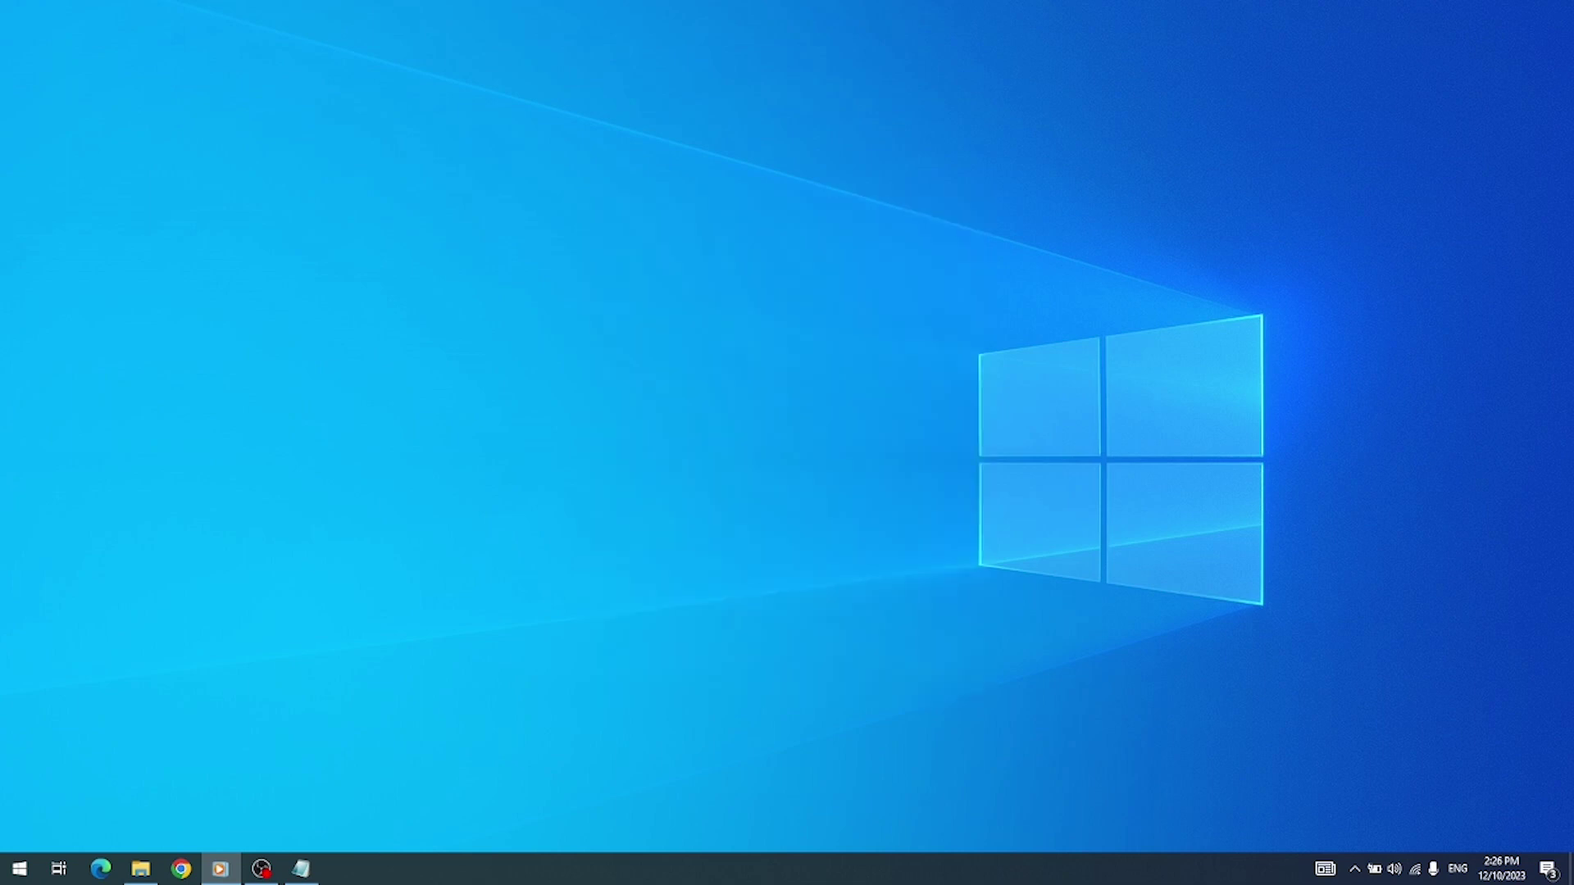
Run inetcpl.cpl from the Run dialog to open Internet Properties
left_click(22, 872)
type("run")
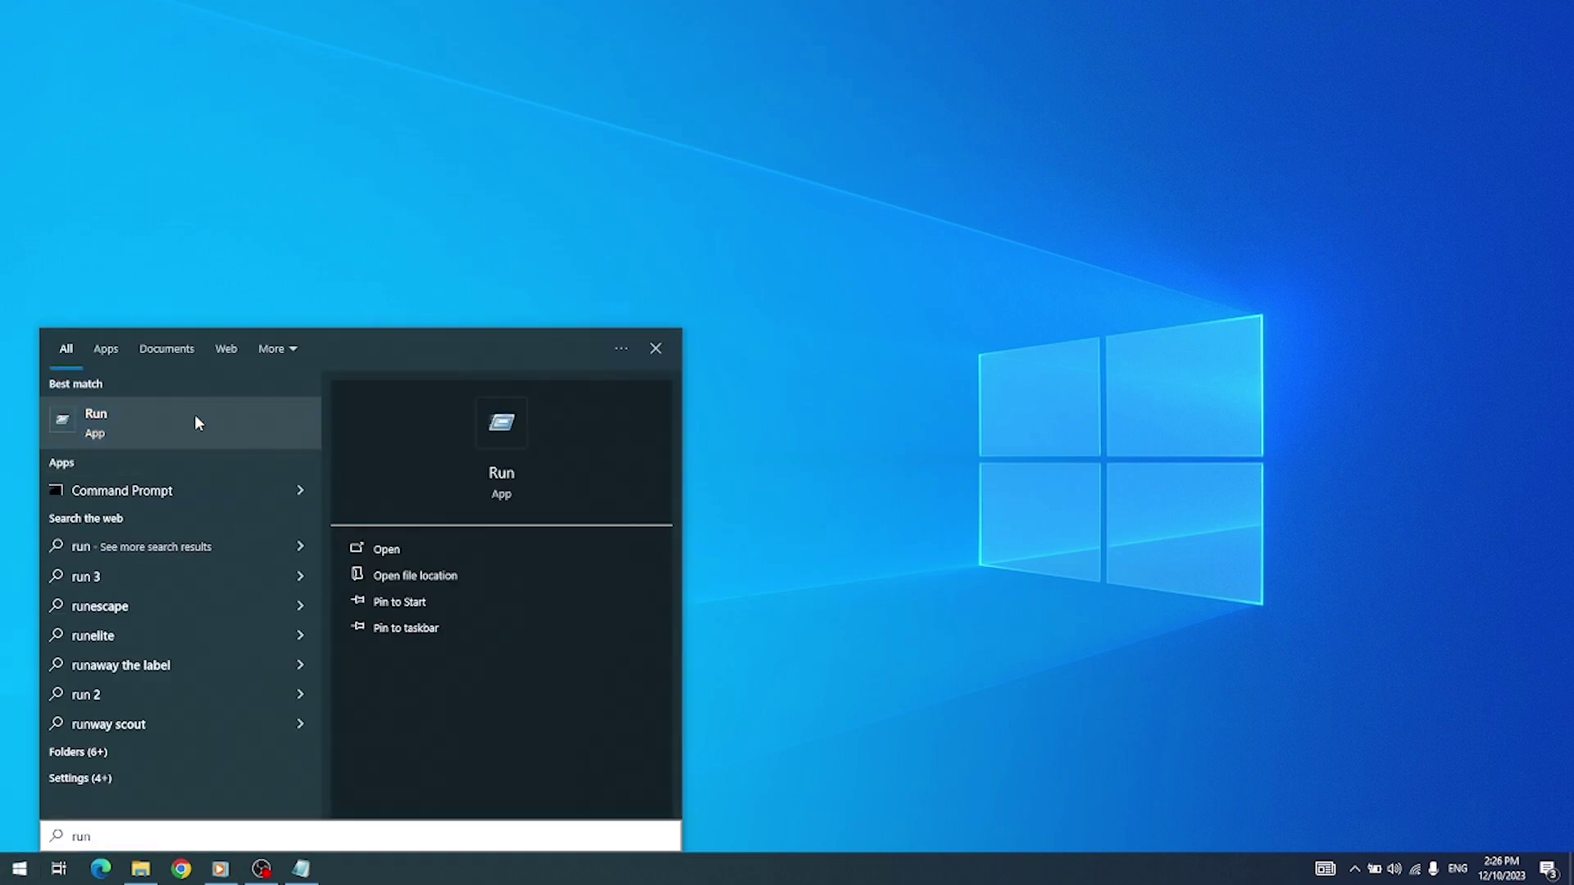
left_click(197, 418)
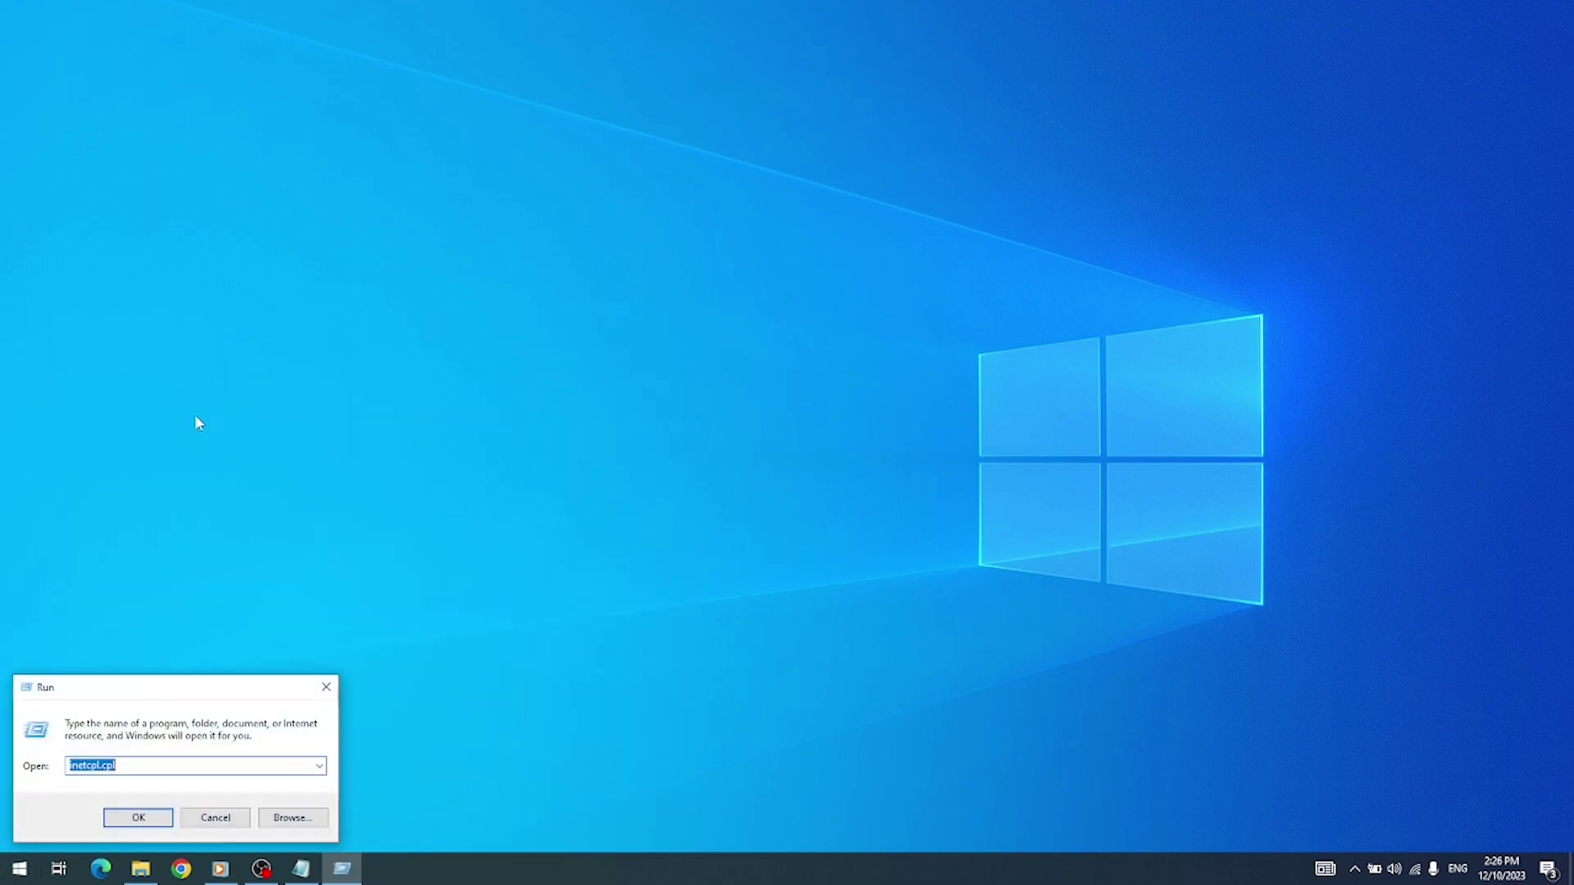
left_click(328, 684)
right_click(18, 876)
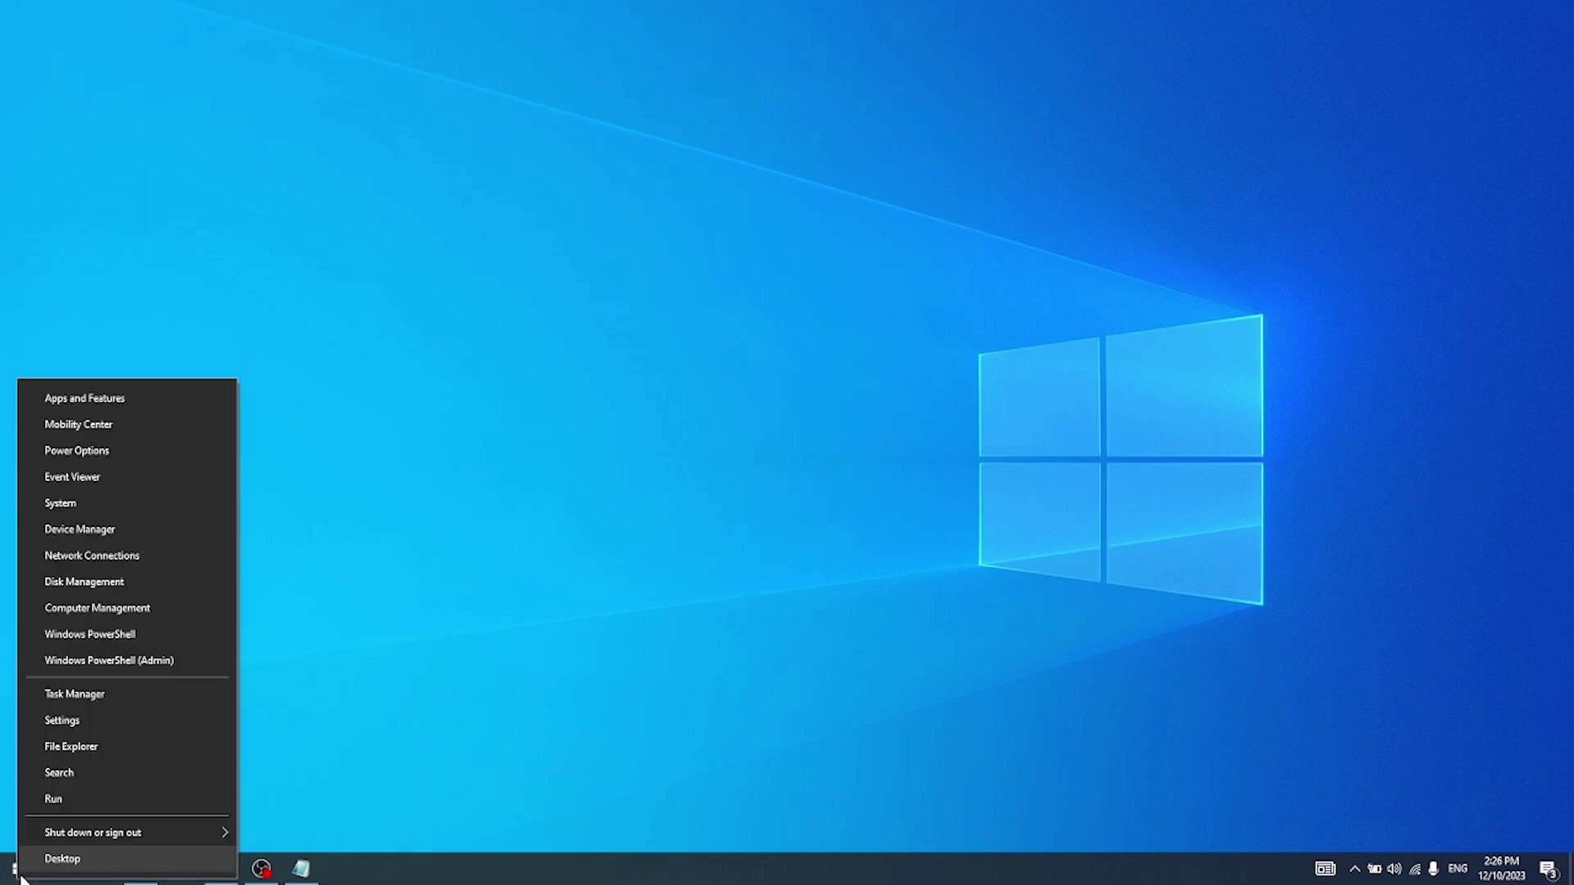
left_click(131, 800)
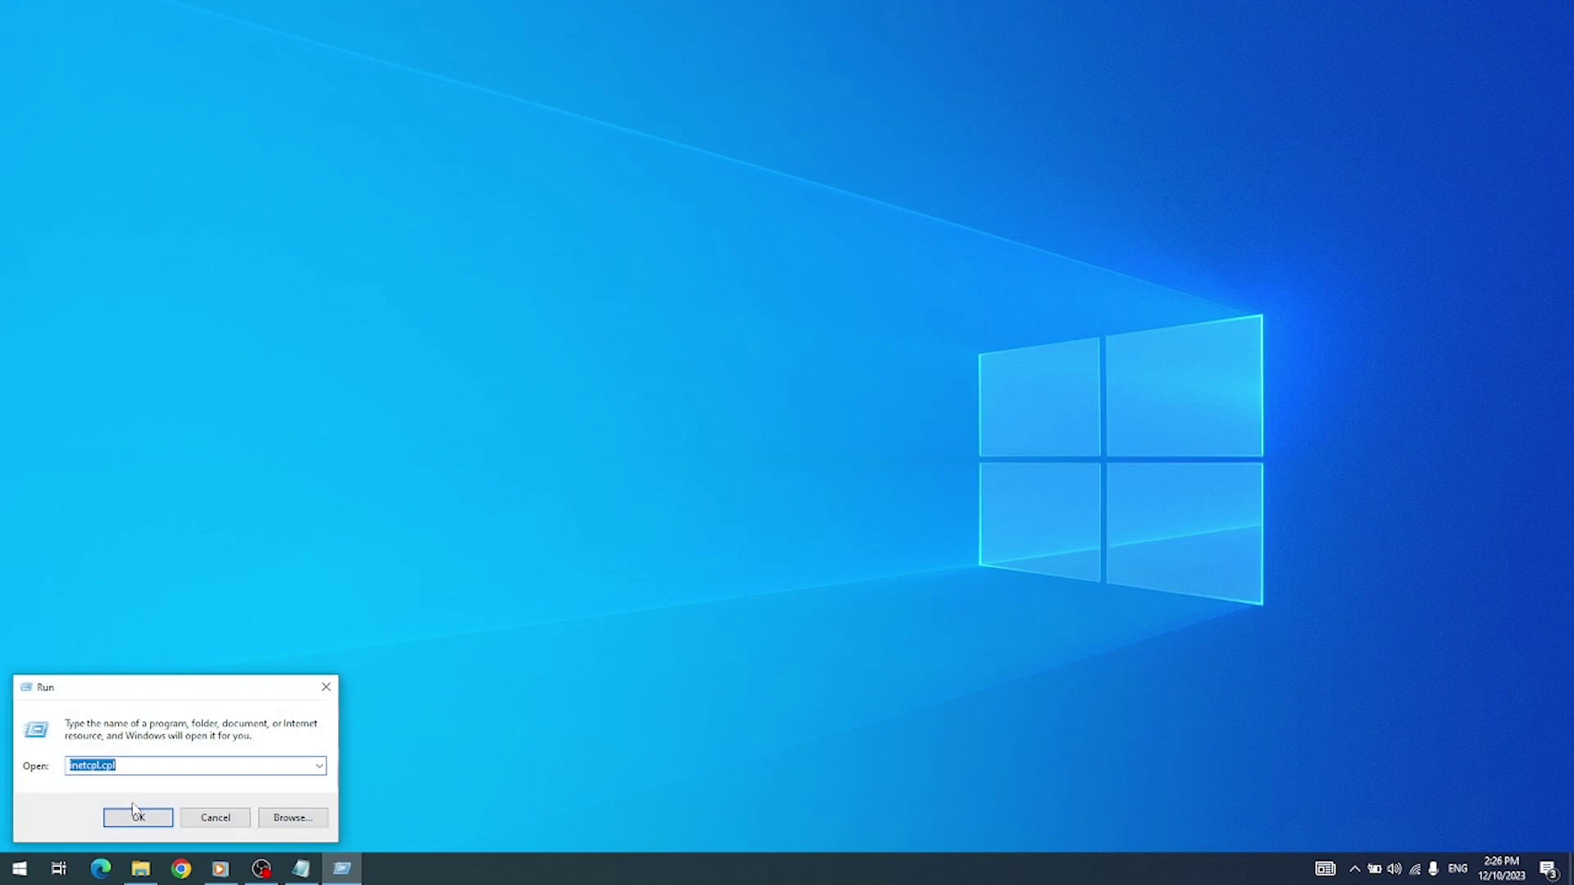
left_click(140, 770)
left_click(139, 818)
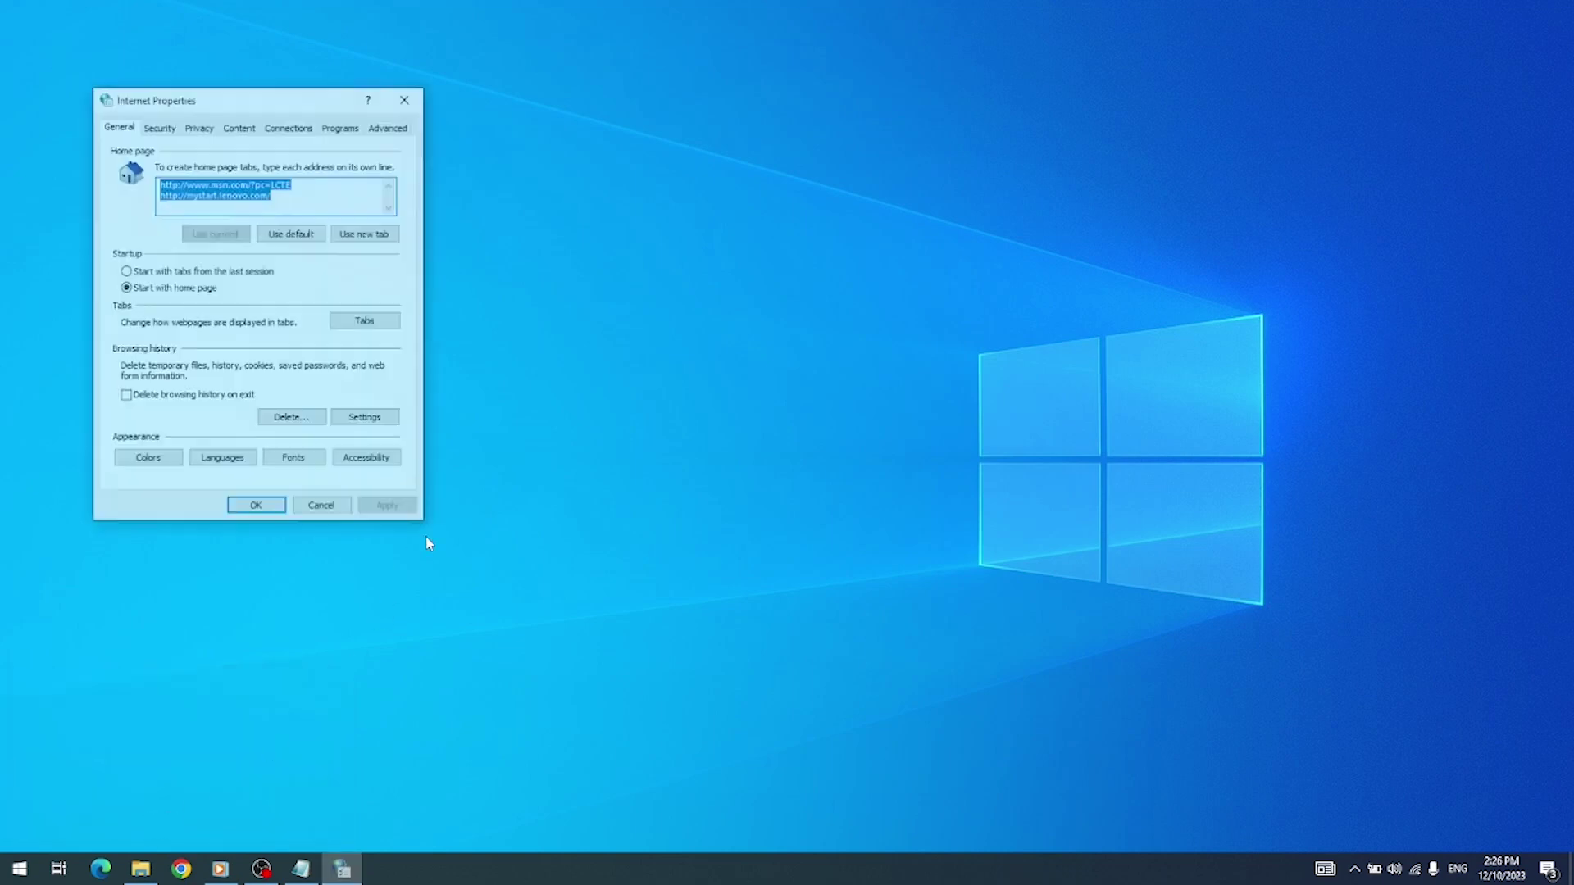
On the Programs tab, check in Manage add-ons that IEToEdge BHO is still enabled, then close it
left_click(334, 129)
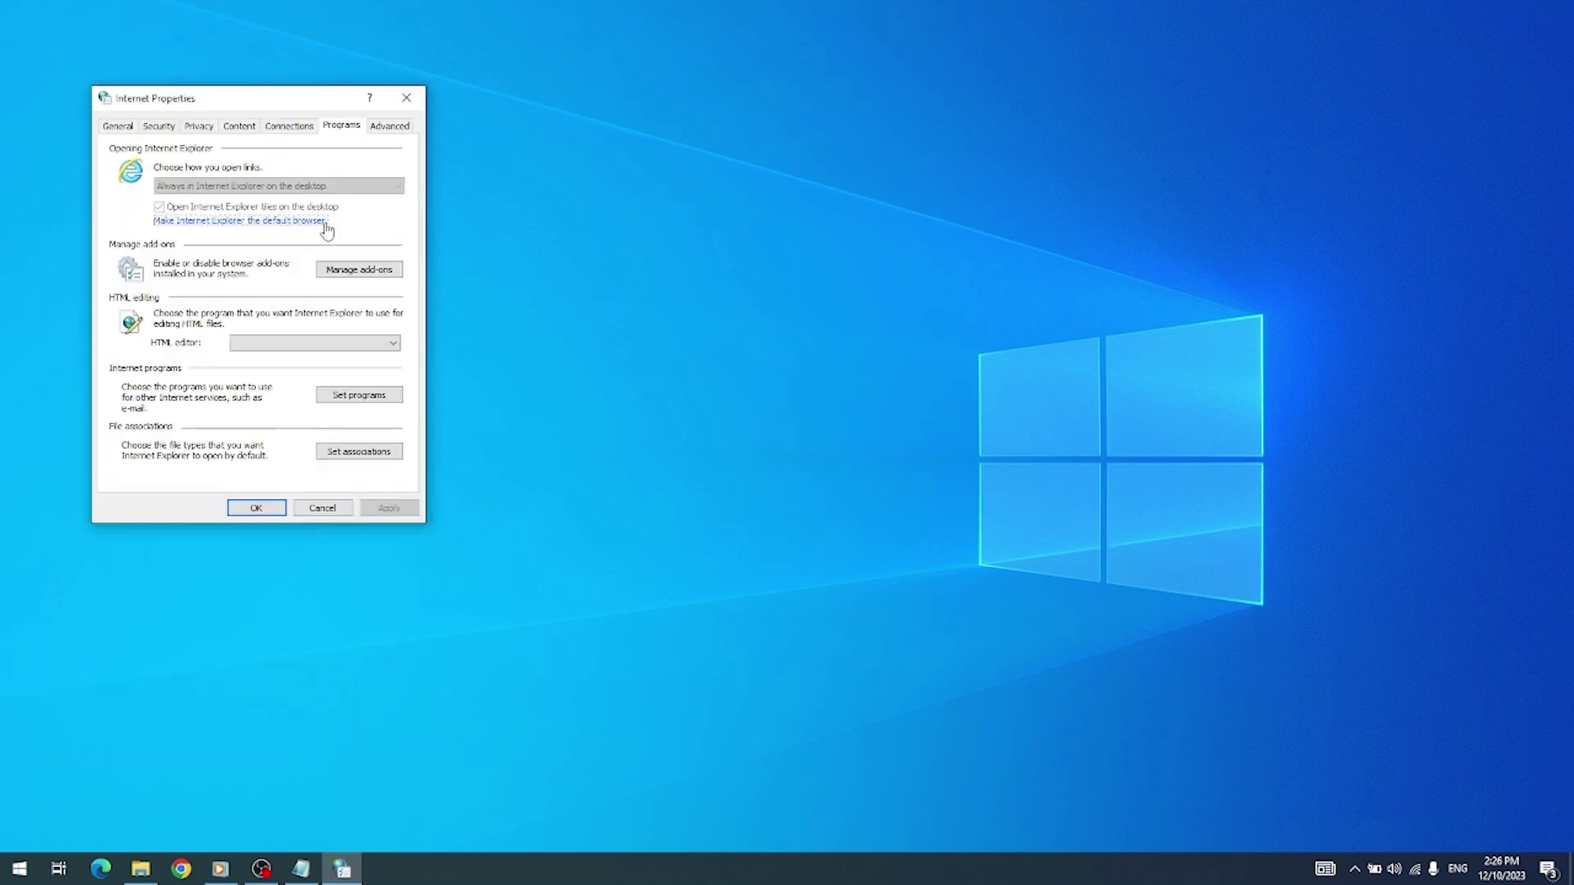
left_click(355, 271)
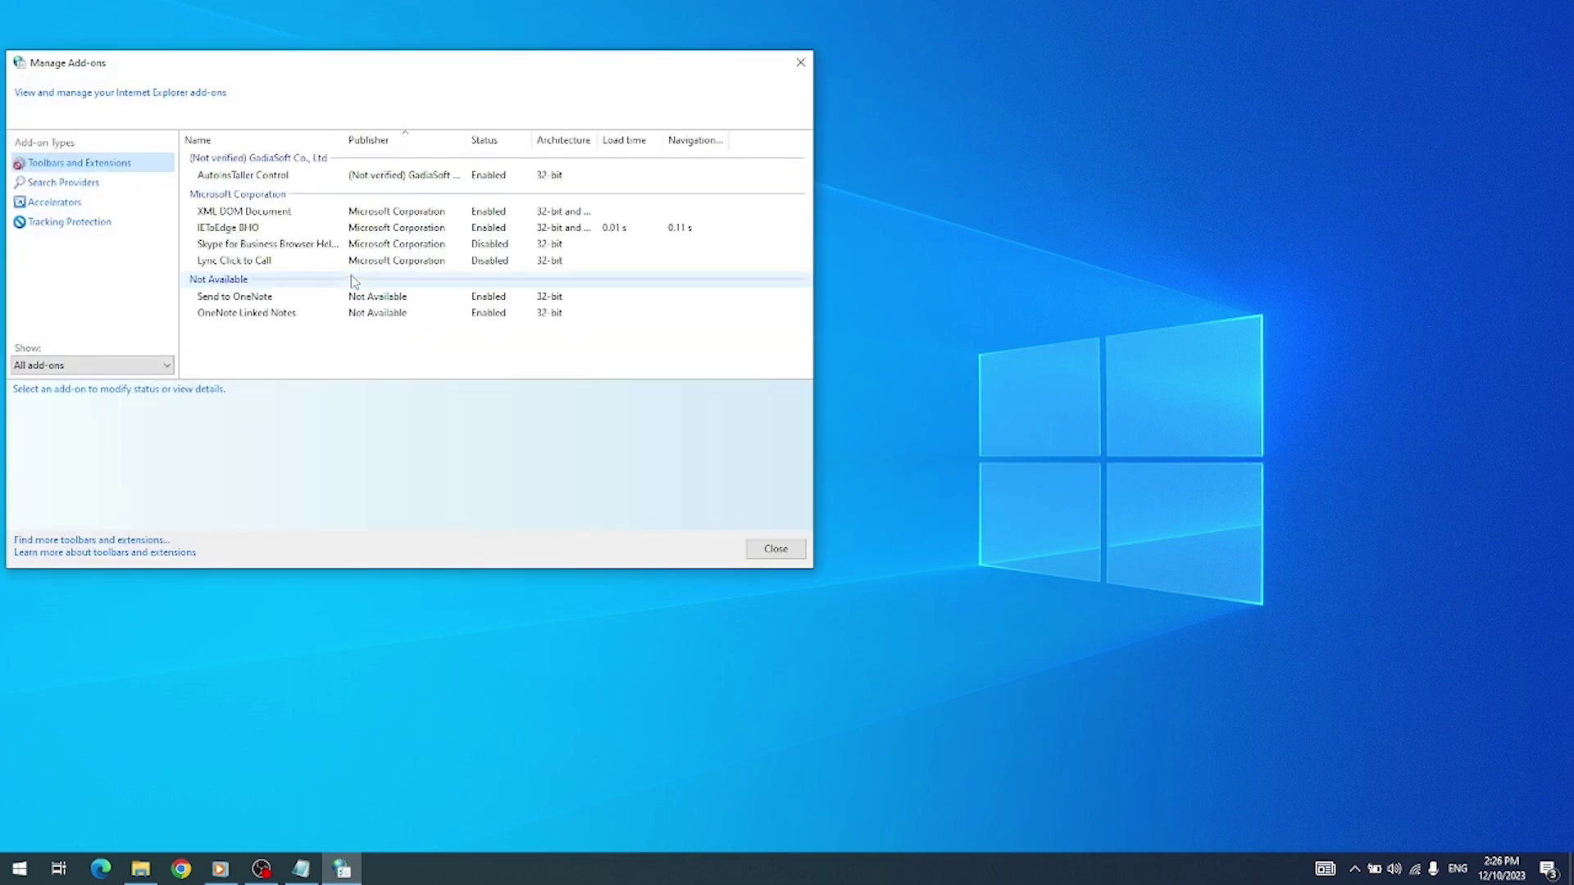
left_click(286, 231)
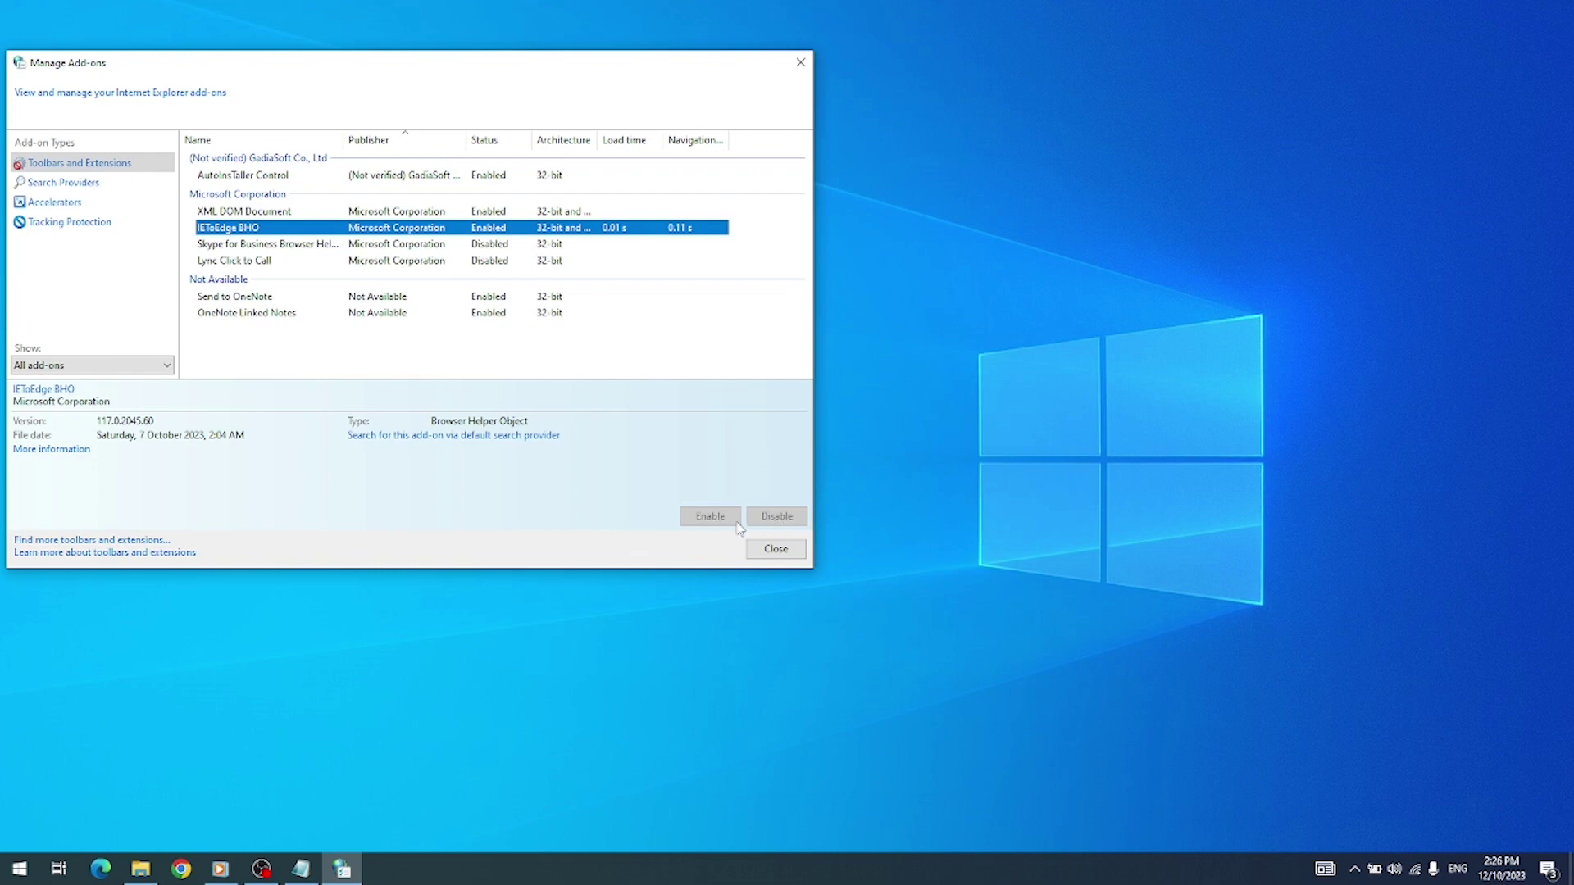
left_click(780, 563)
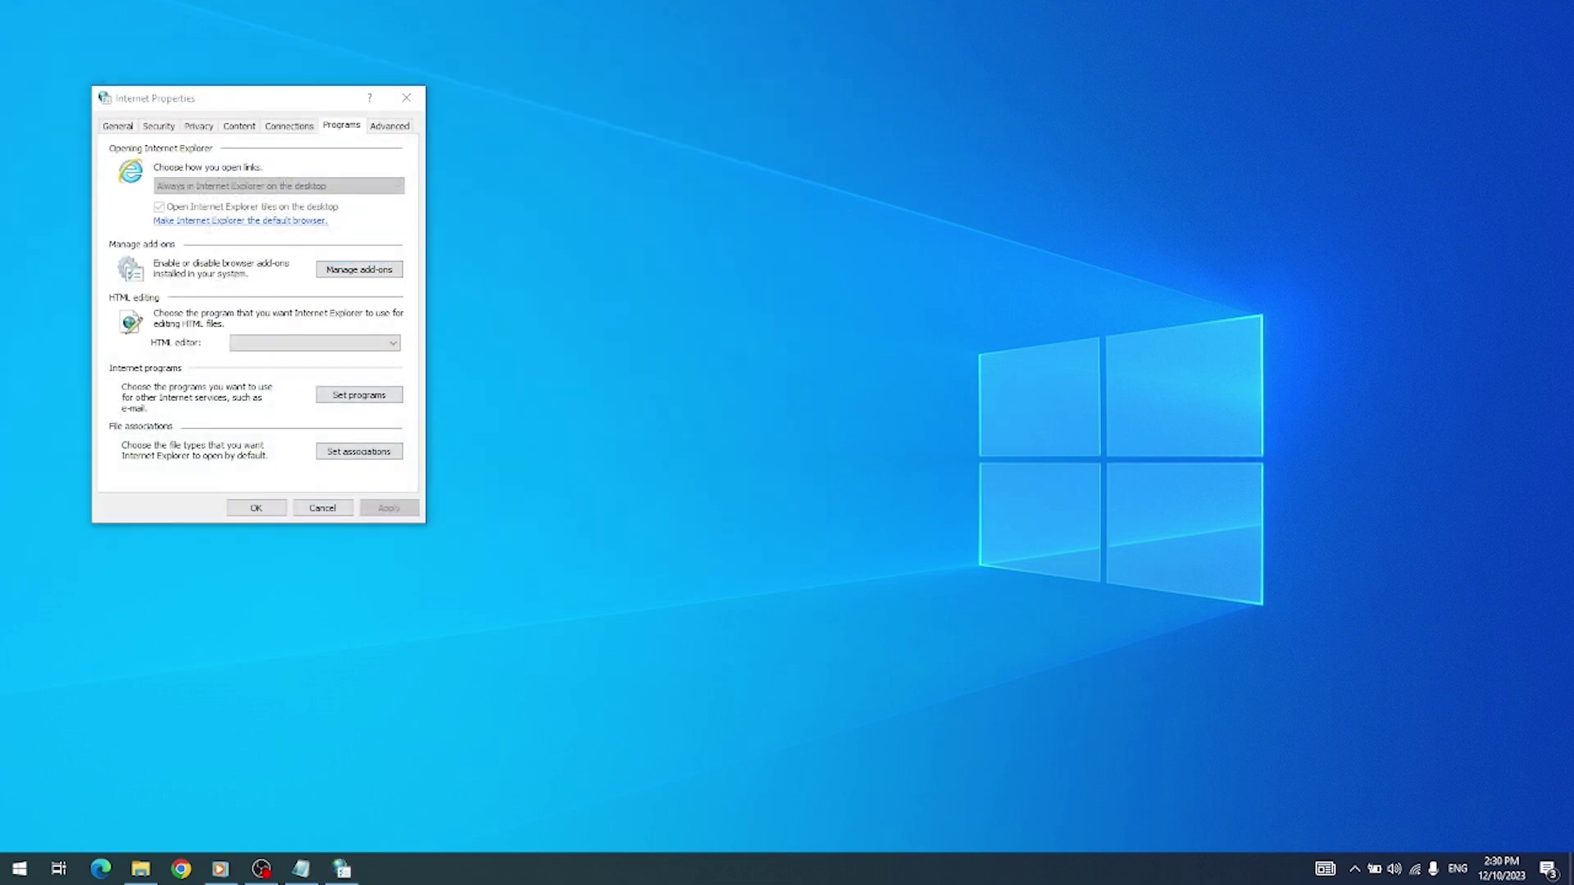
Launch Registry Editor from Start search and select HKEY_LOCAL_MACHINE
left_click(27, 875)
type("reg")
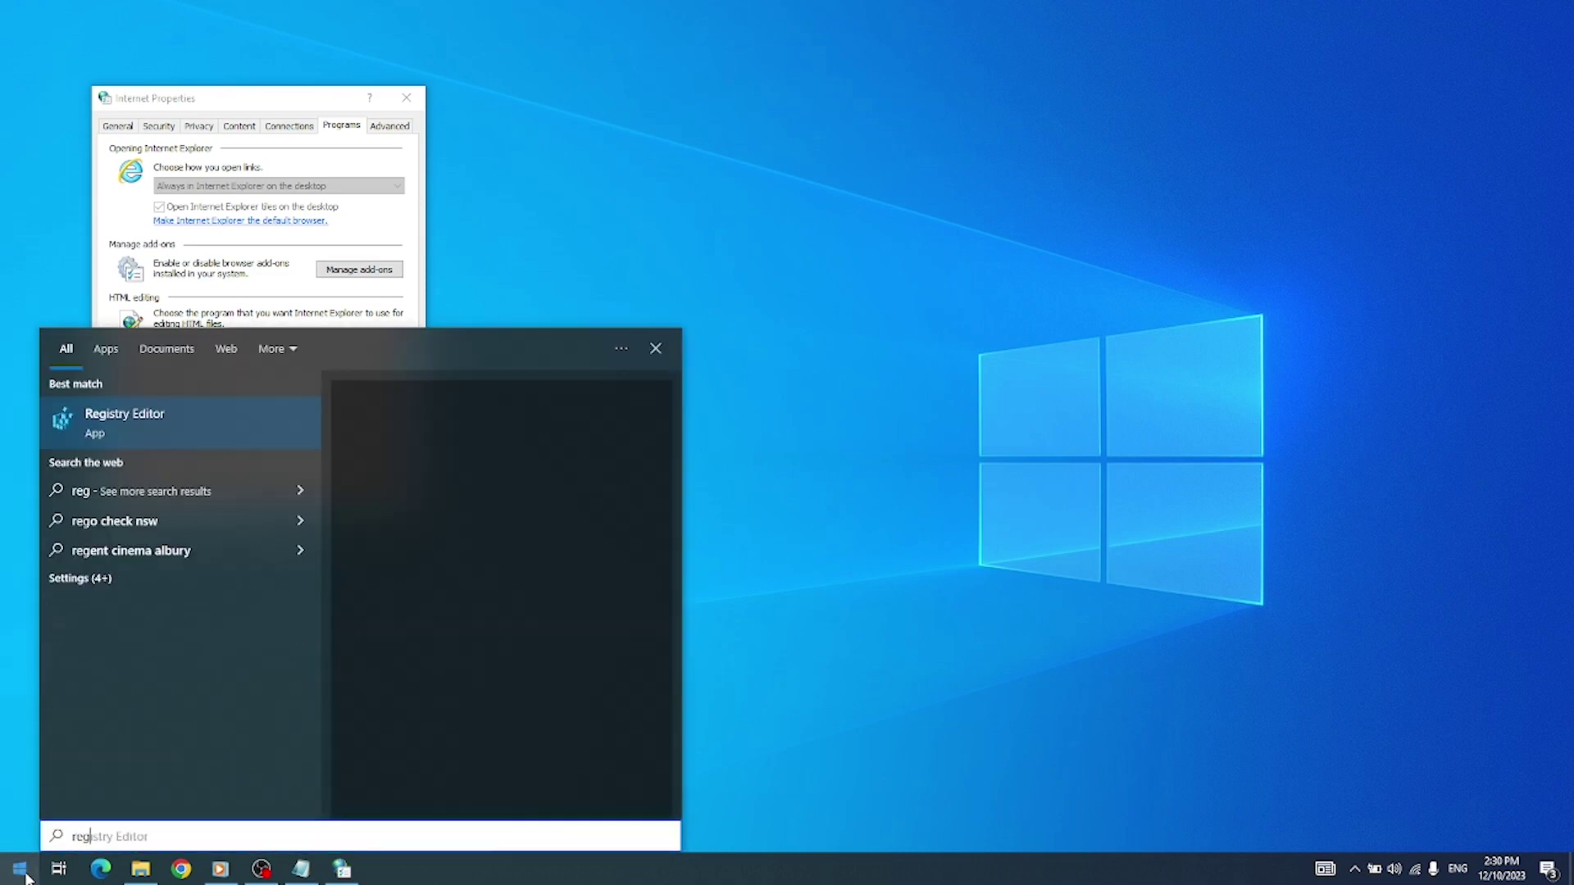
type("istry")
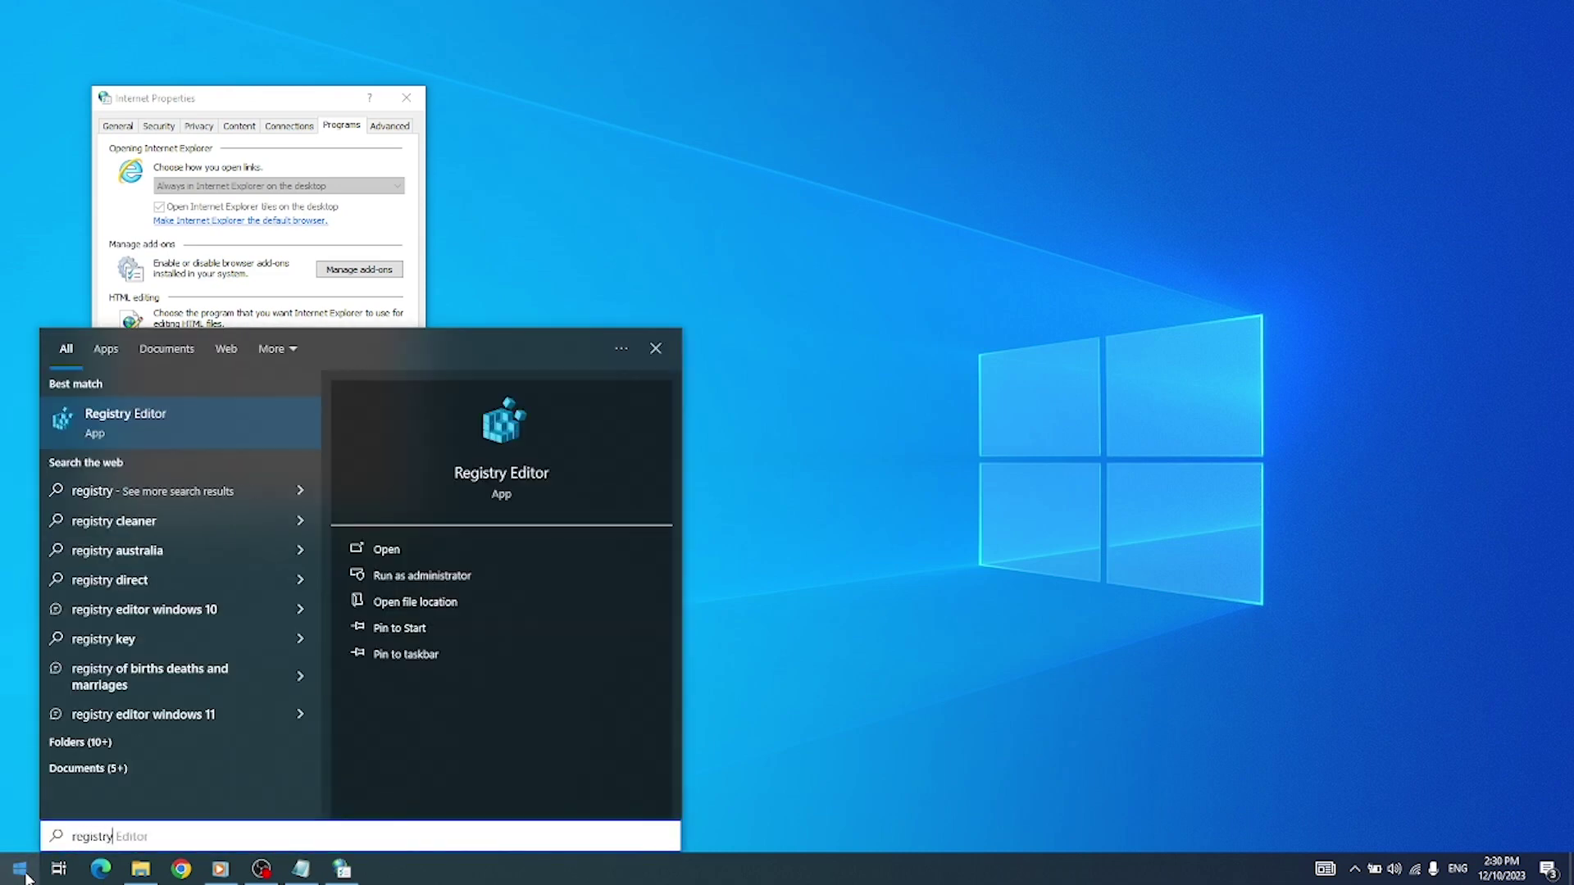
left_click(247, 425)
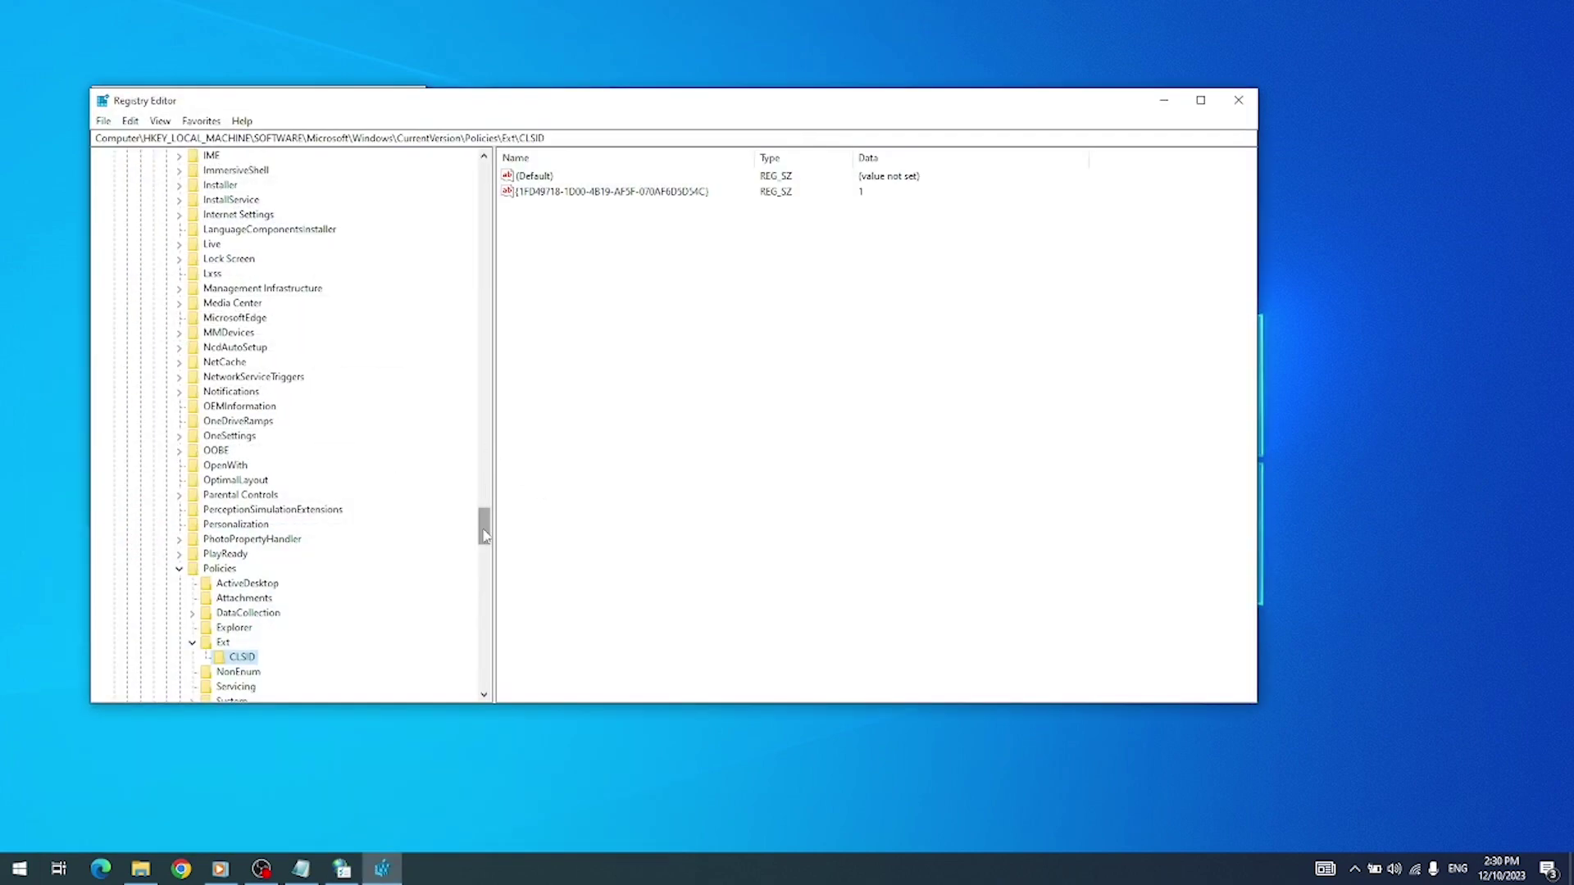
left_click_drag(484, 536, 485, 174)
left_click(197, 202)
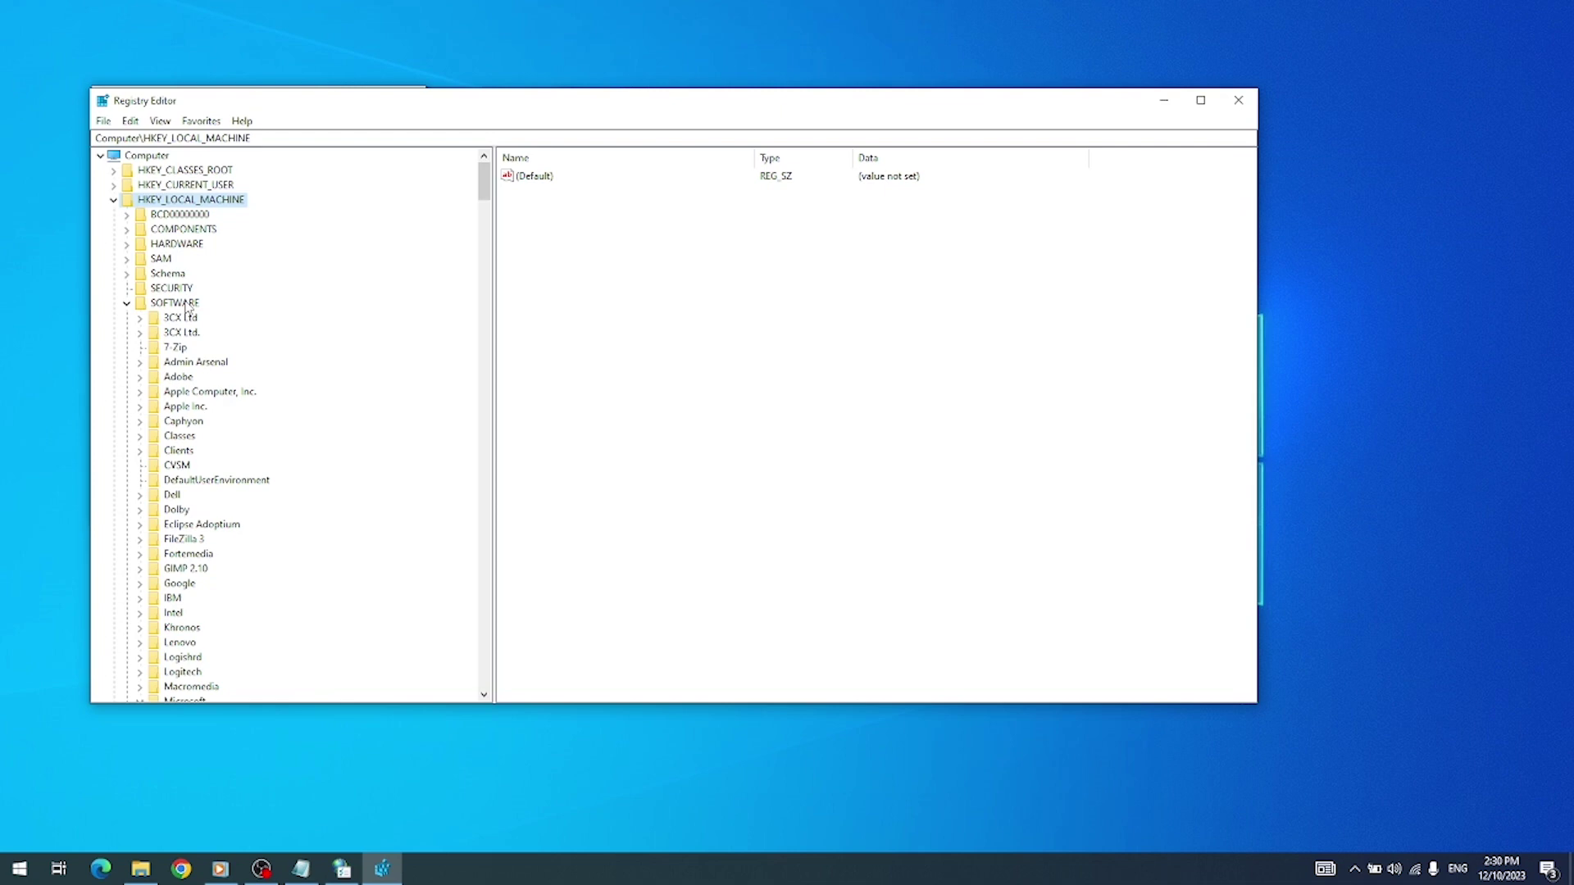
Drill down through SOFTWARE\Microsoft\Windows\CurrentVersion\Policies\Ext to the CLSID key
left_click(187, 309)
key("m")
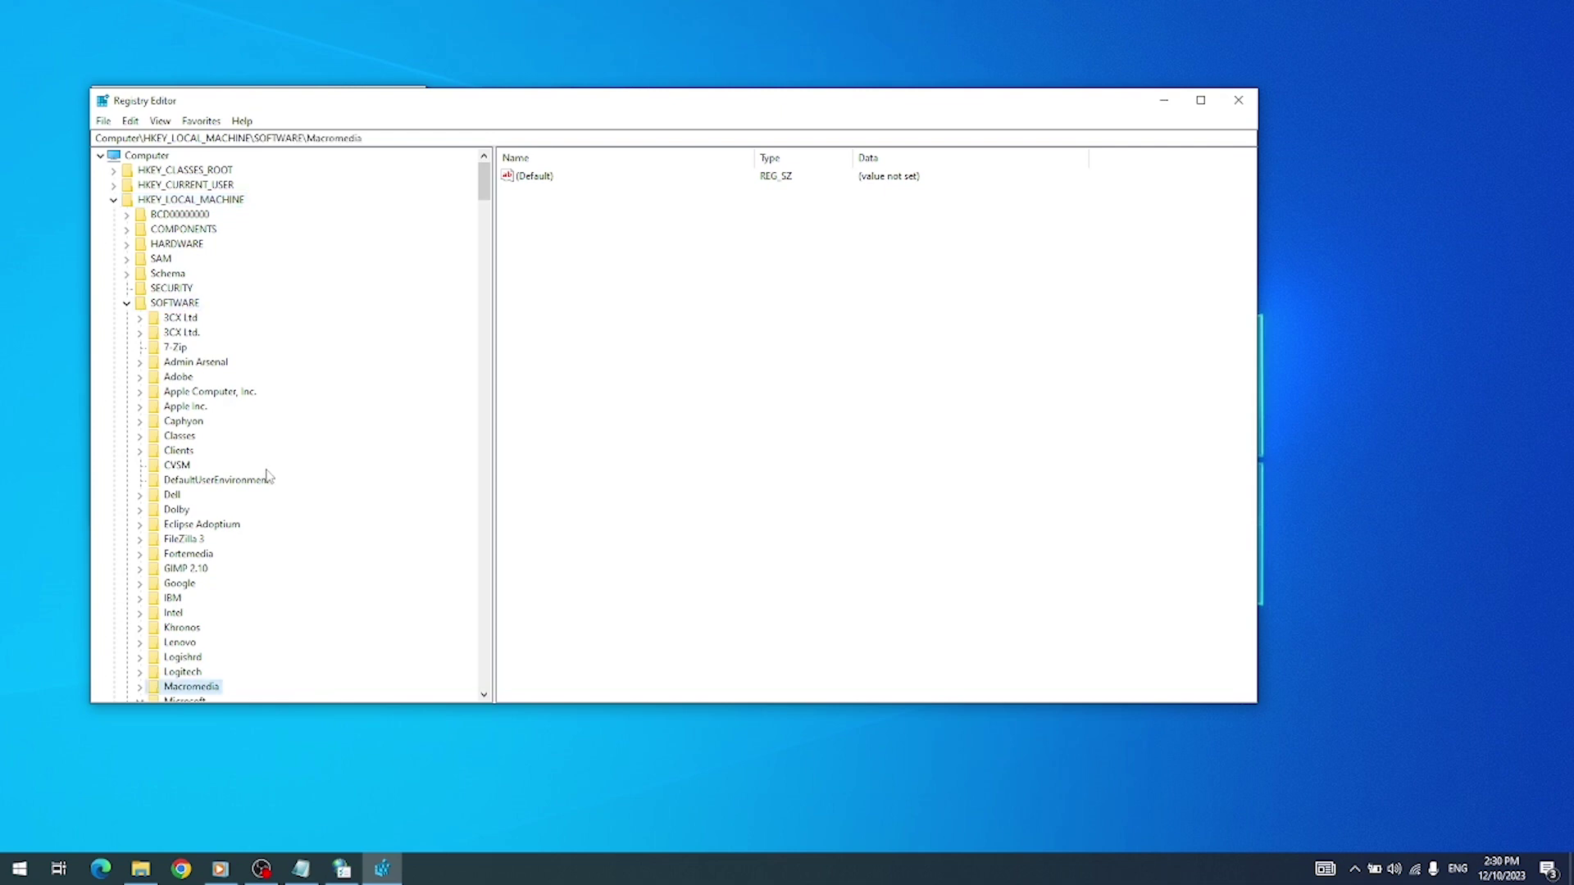
left_click(484, 674)
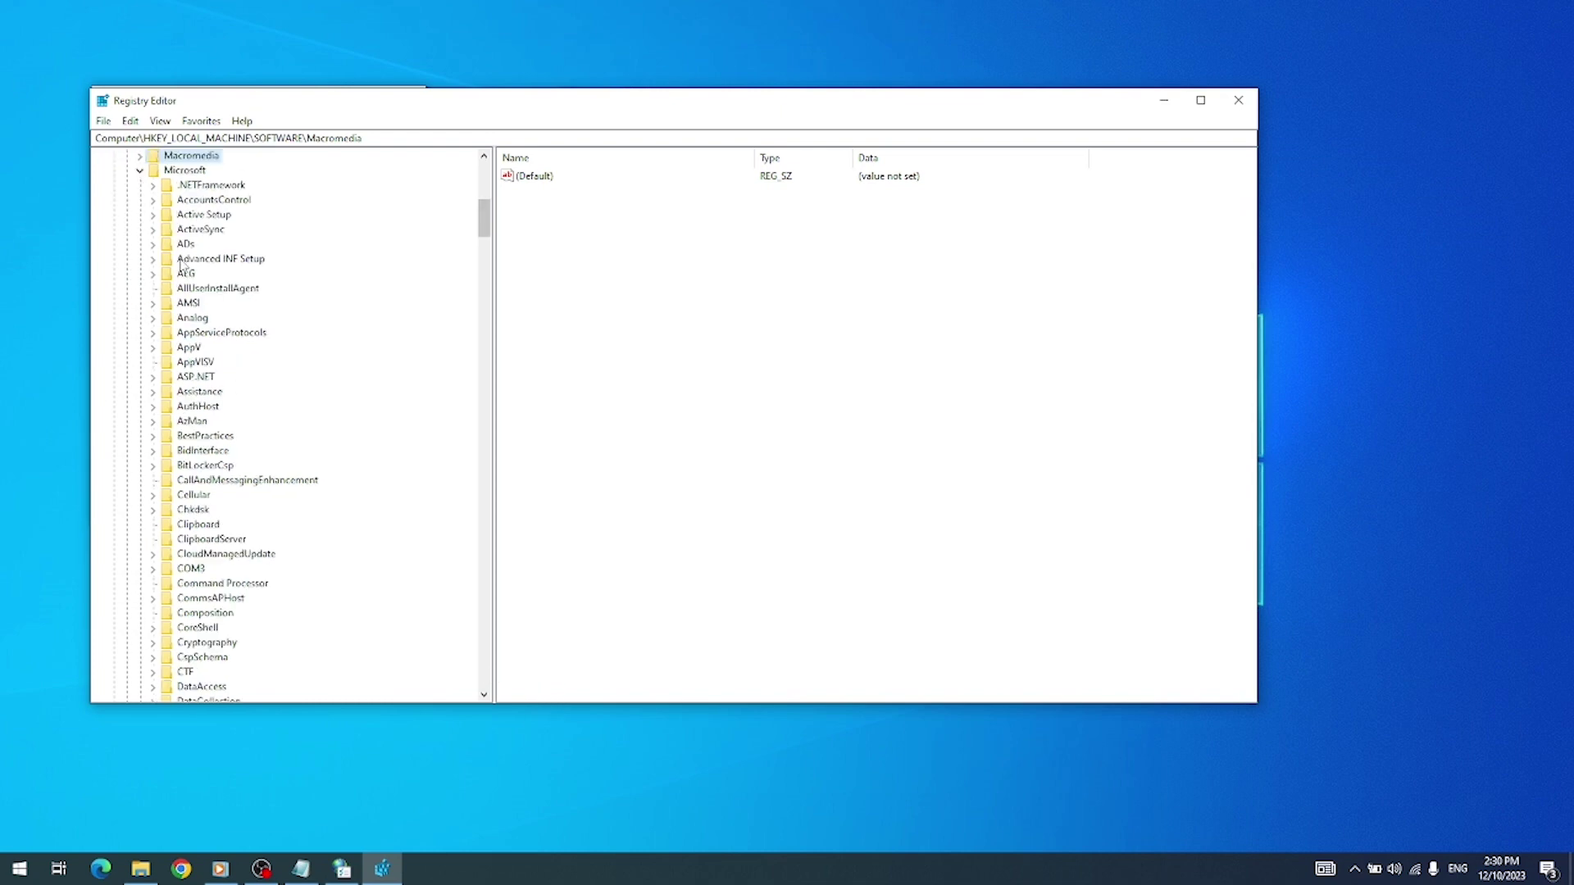
left_click(188, 172)
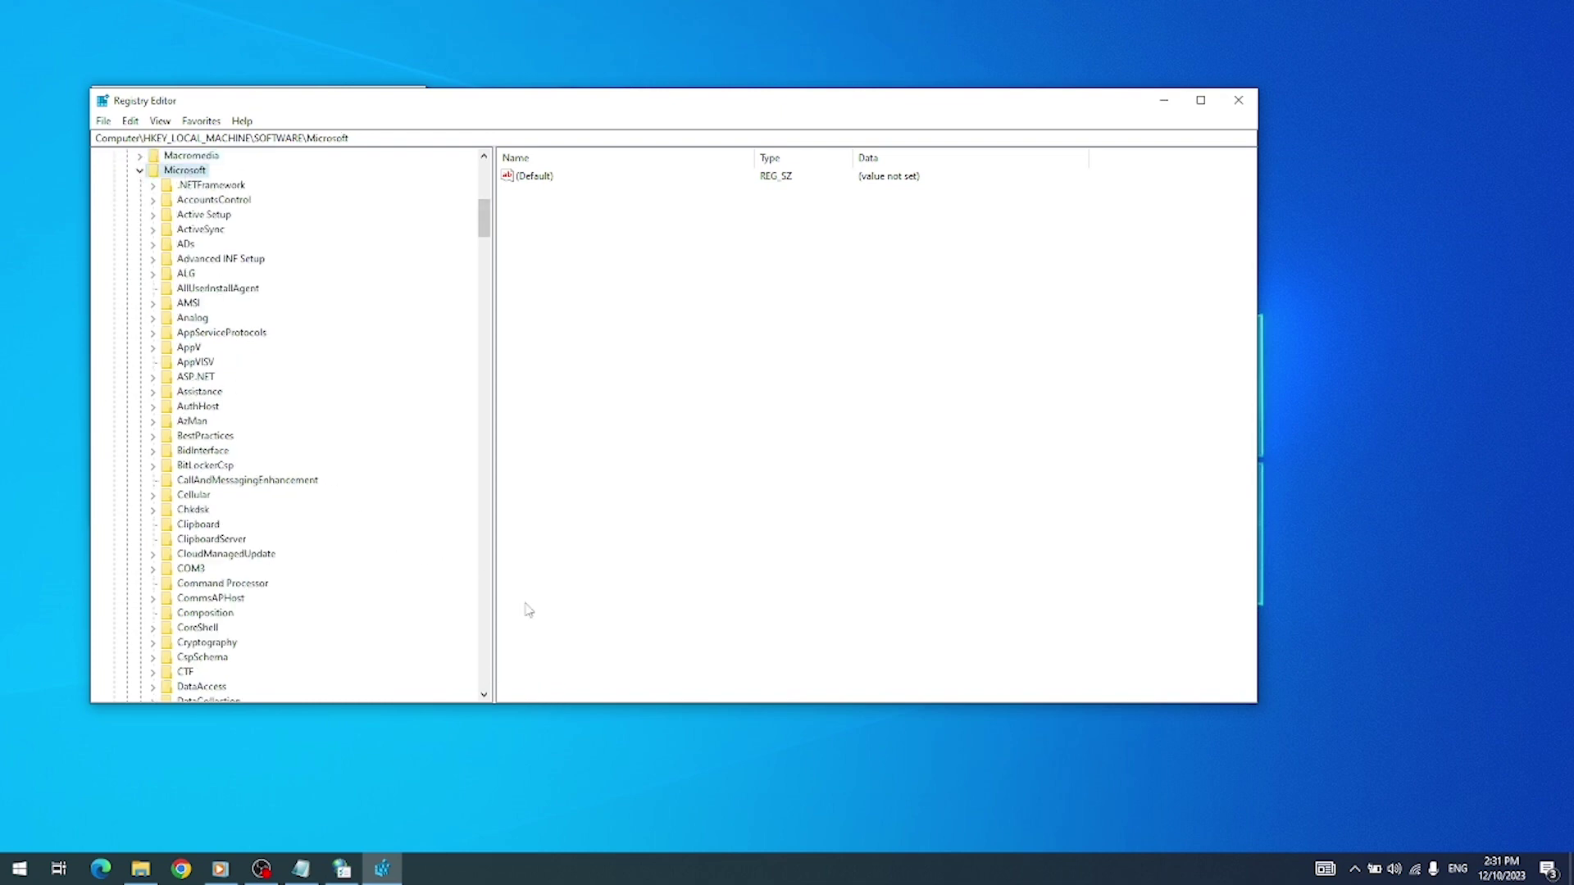
key("w")
left_click(485, 630)
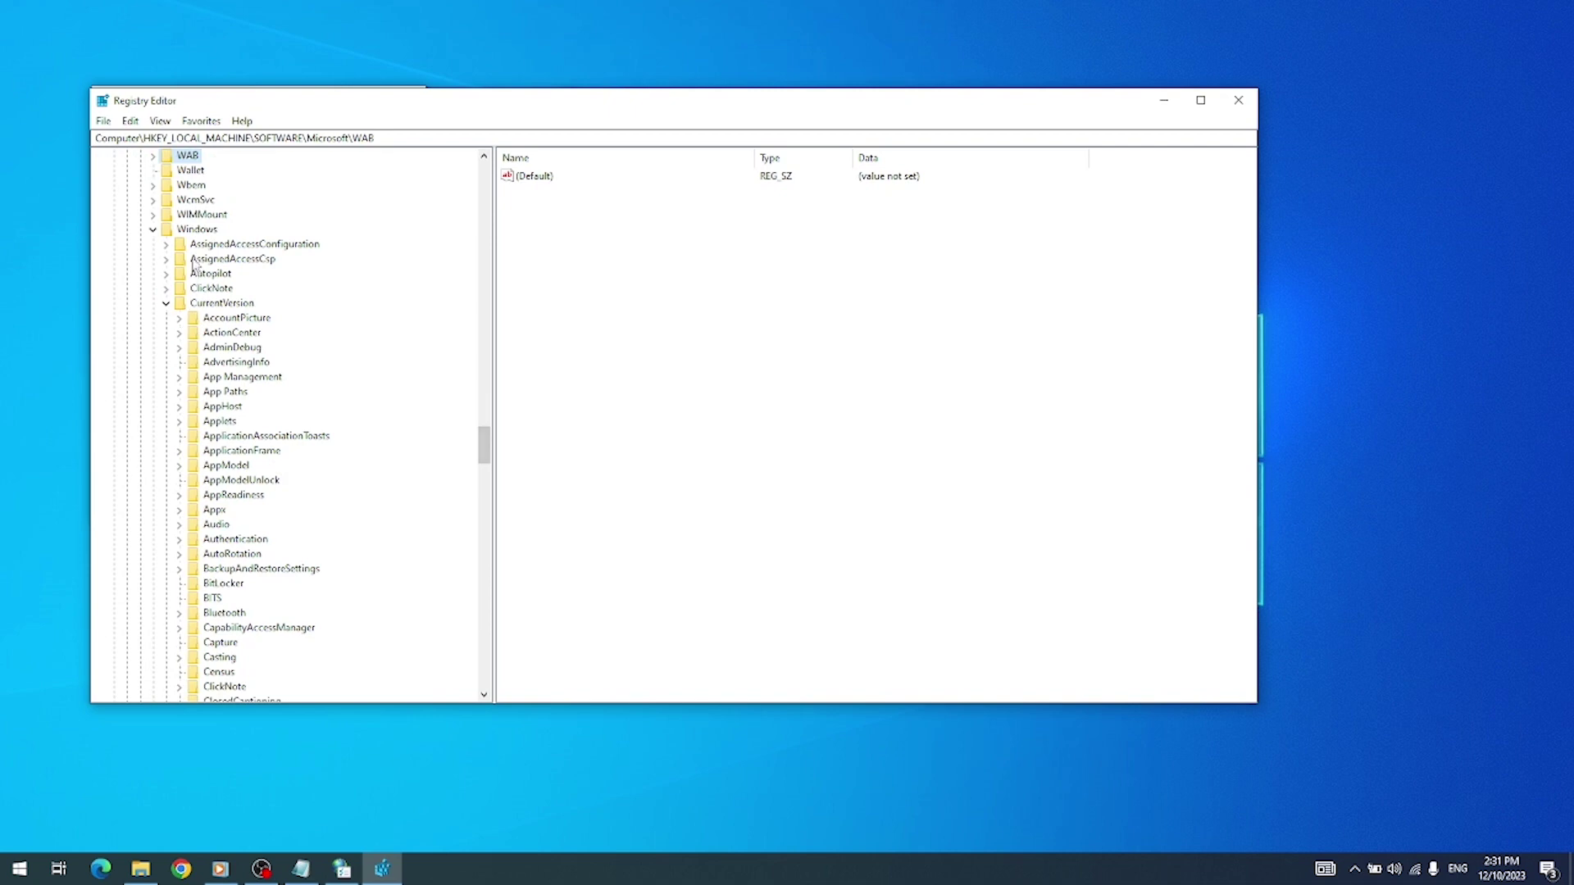
left_click(197, 232)
left_click(224, 307)
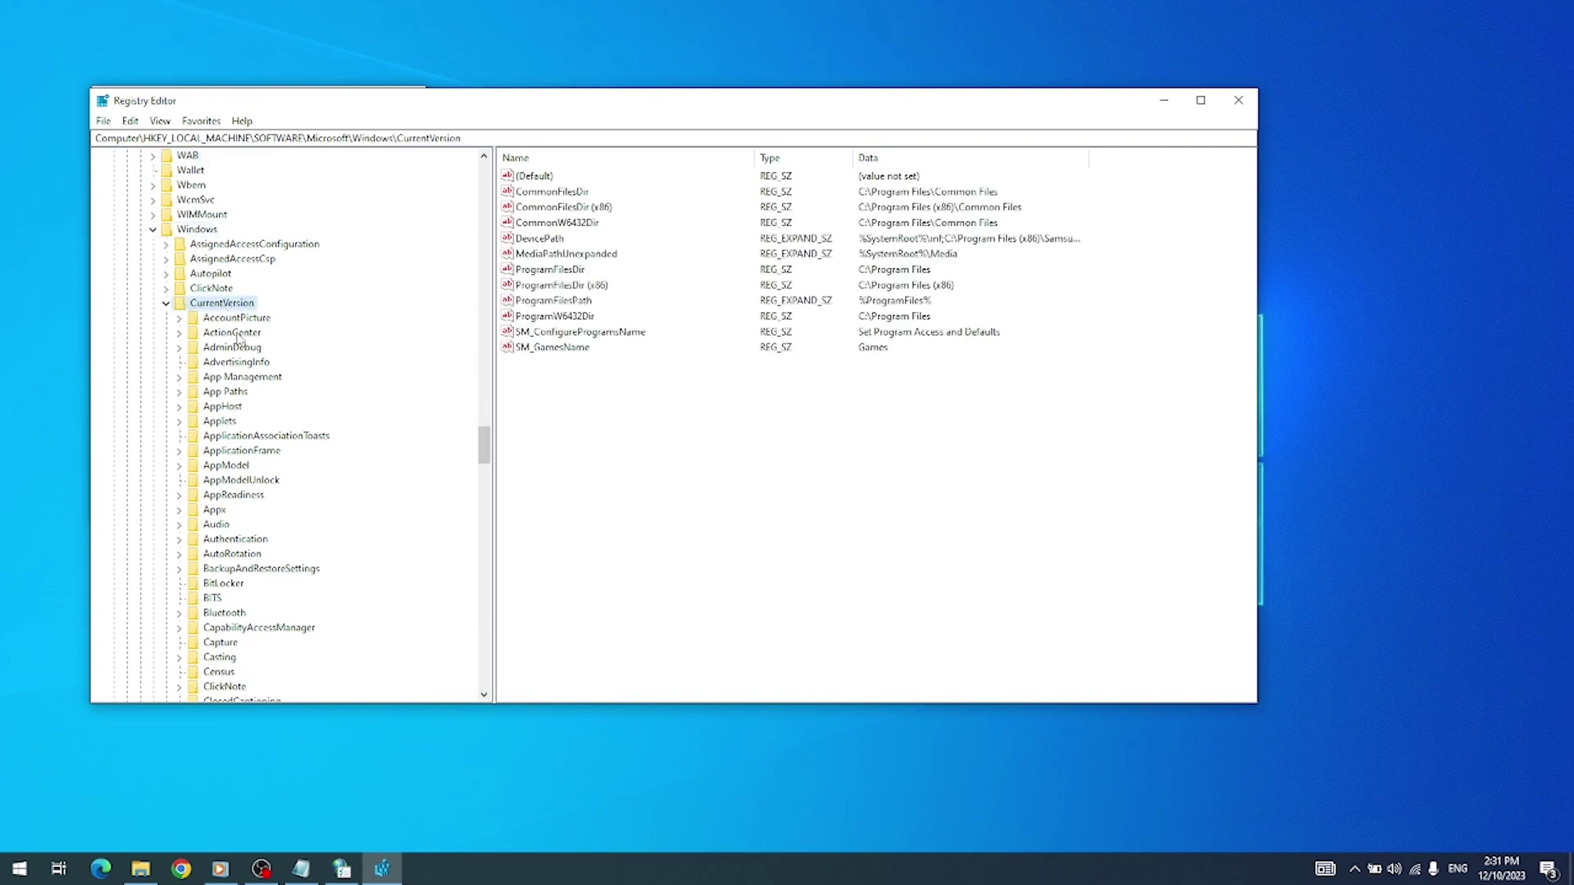
key("p")
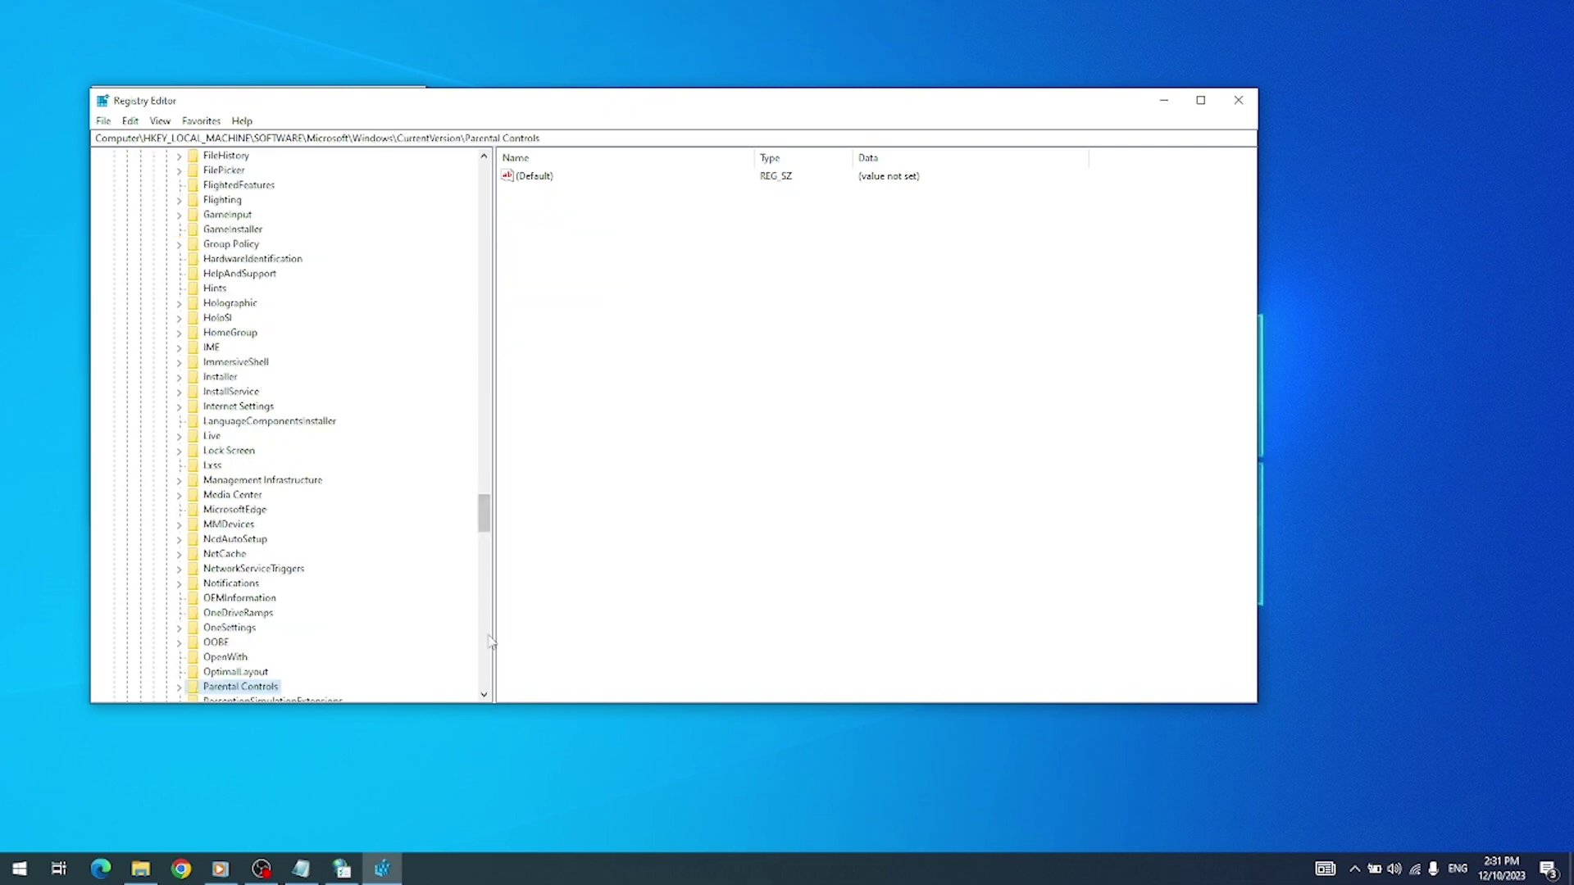
left_click(487, 644)
left_click(218, 231)
left_click(224, 303)
left_click(246, 319)
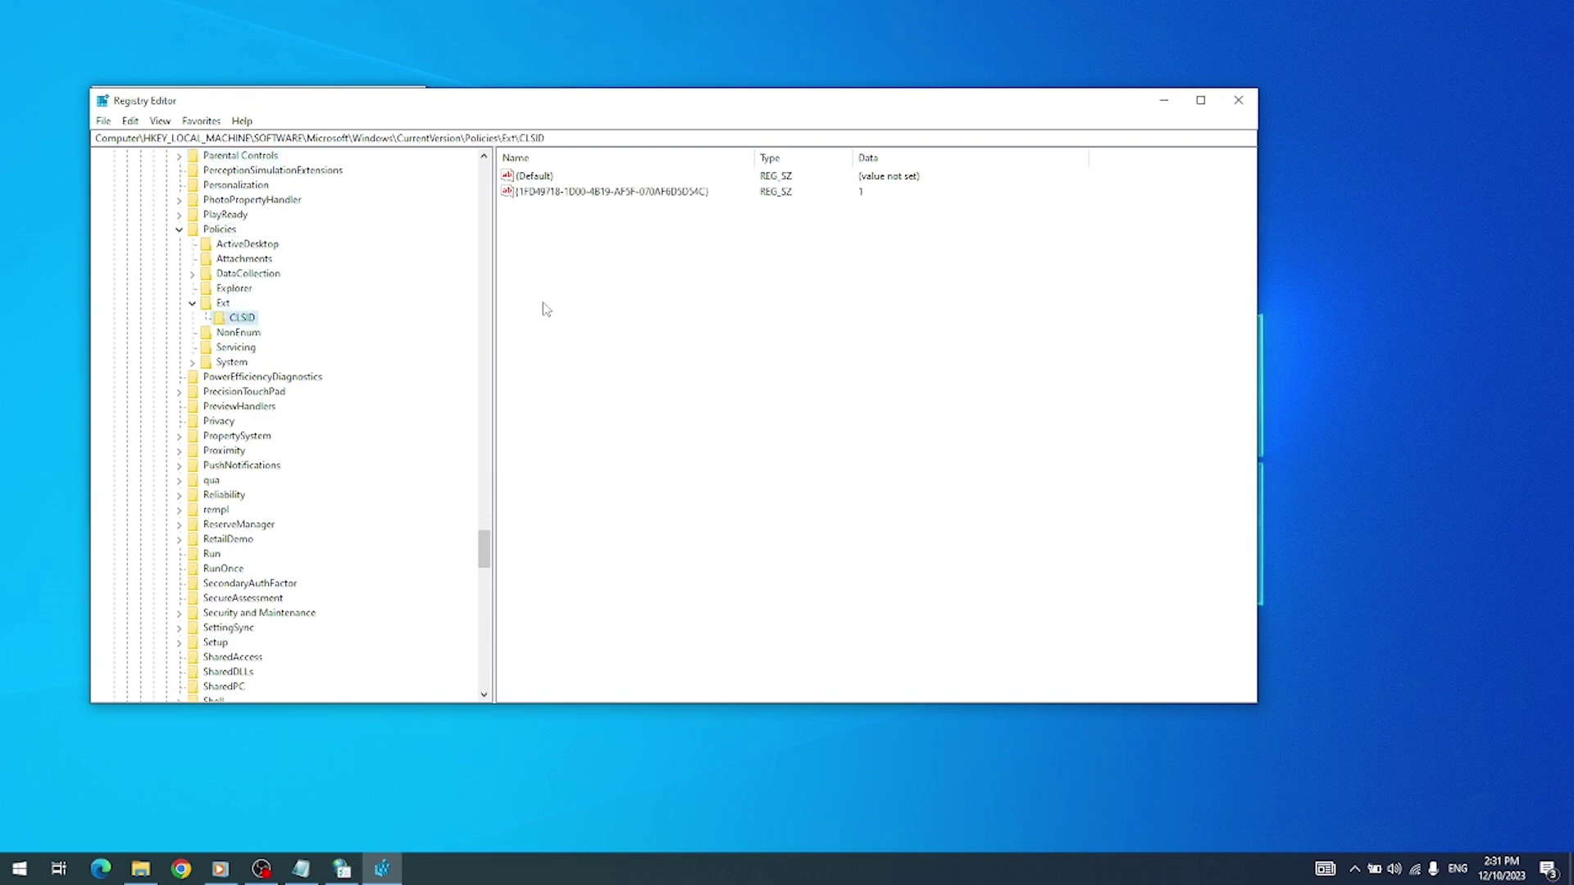
Set the {1FD49718-1D00-4B19-AF5F-070AF6D5D54C} value data to 0 and close Registry Editor
left_click(678, 205)
double_click(678, 197)
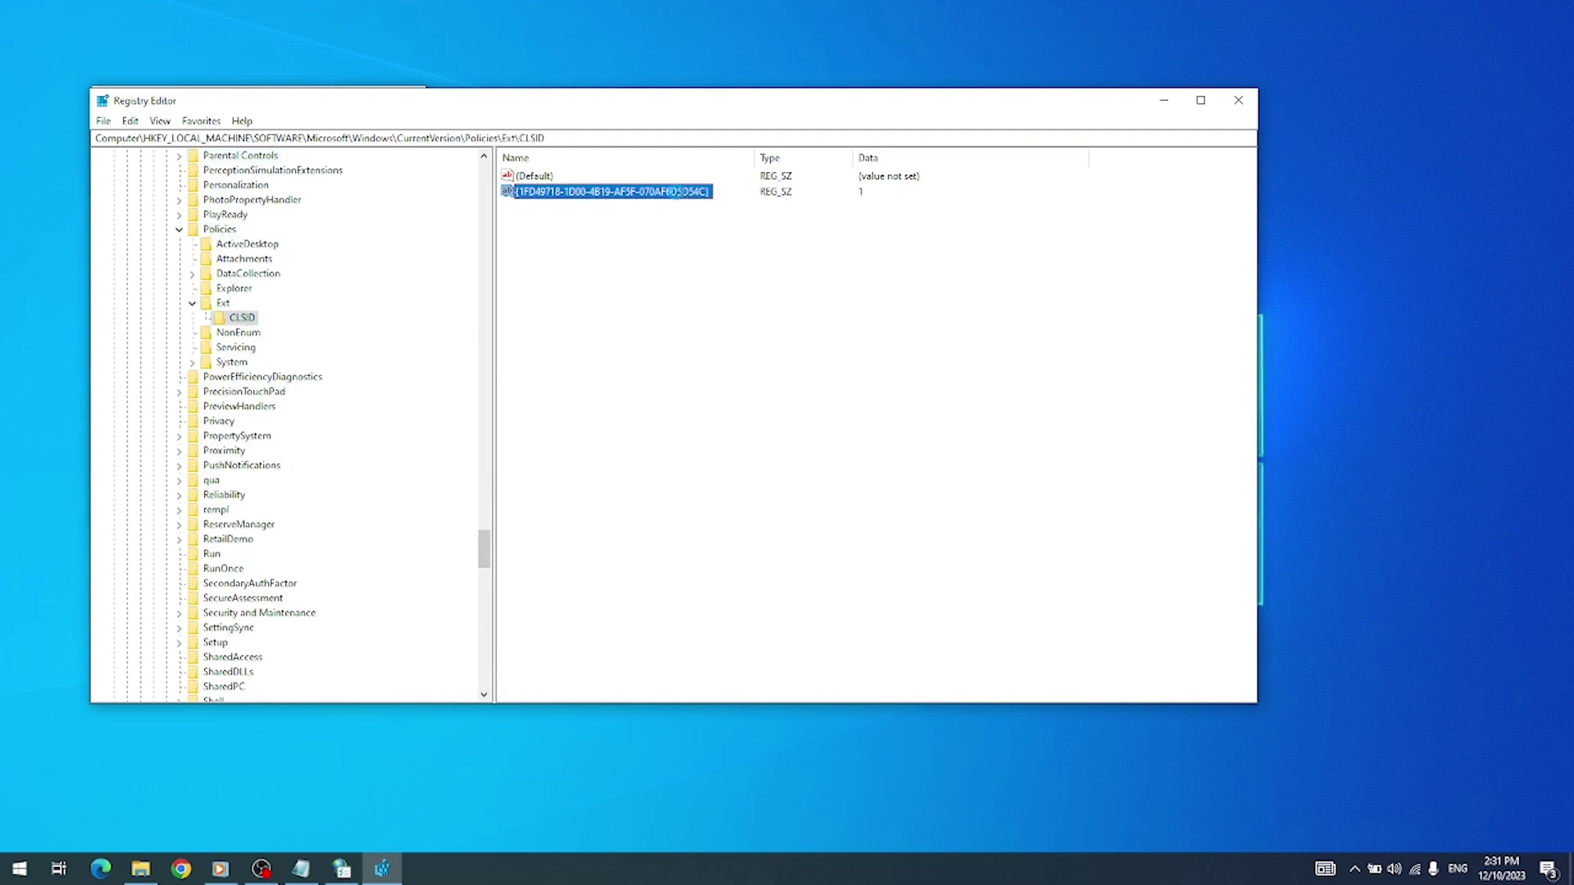
type("0")
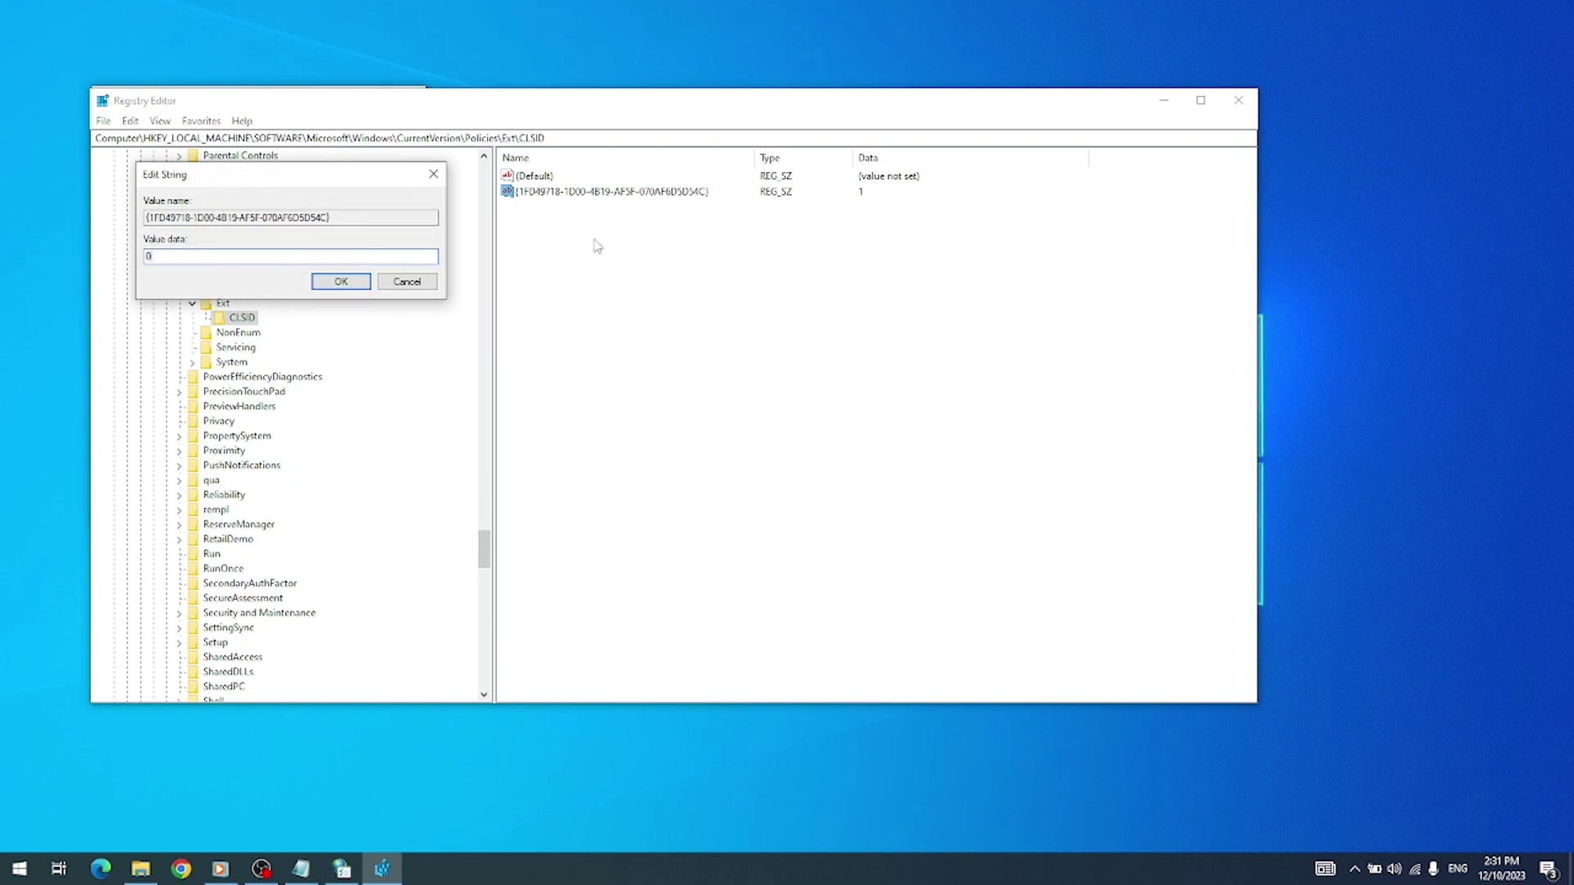
left_click(367, 281)
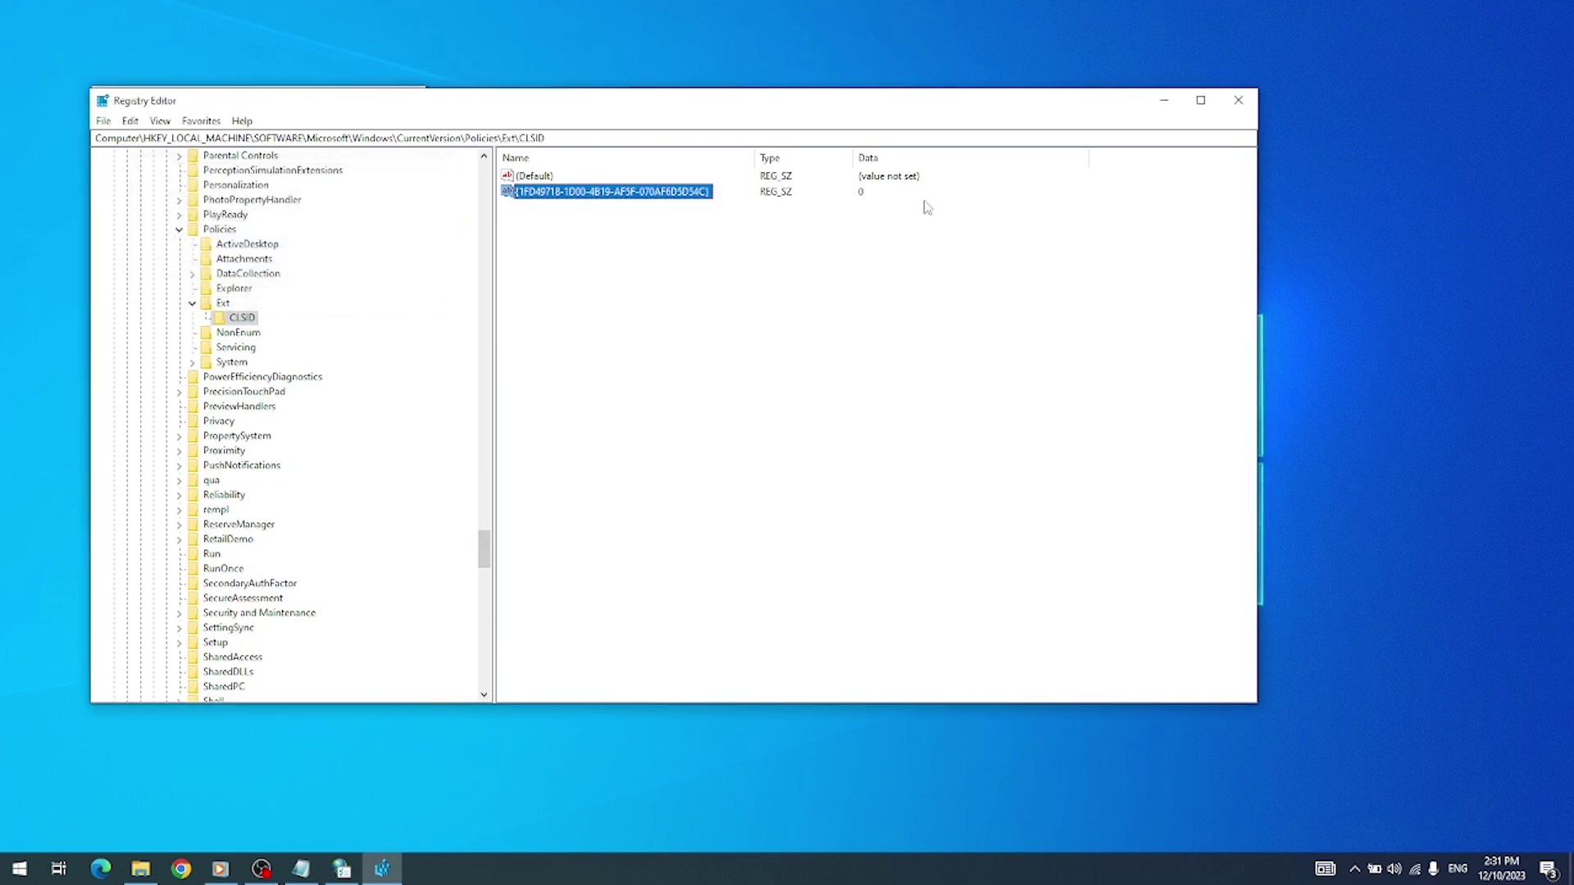
left_click(1238, 100)
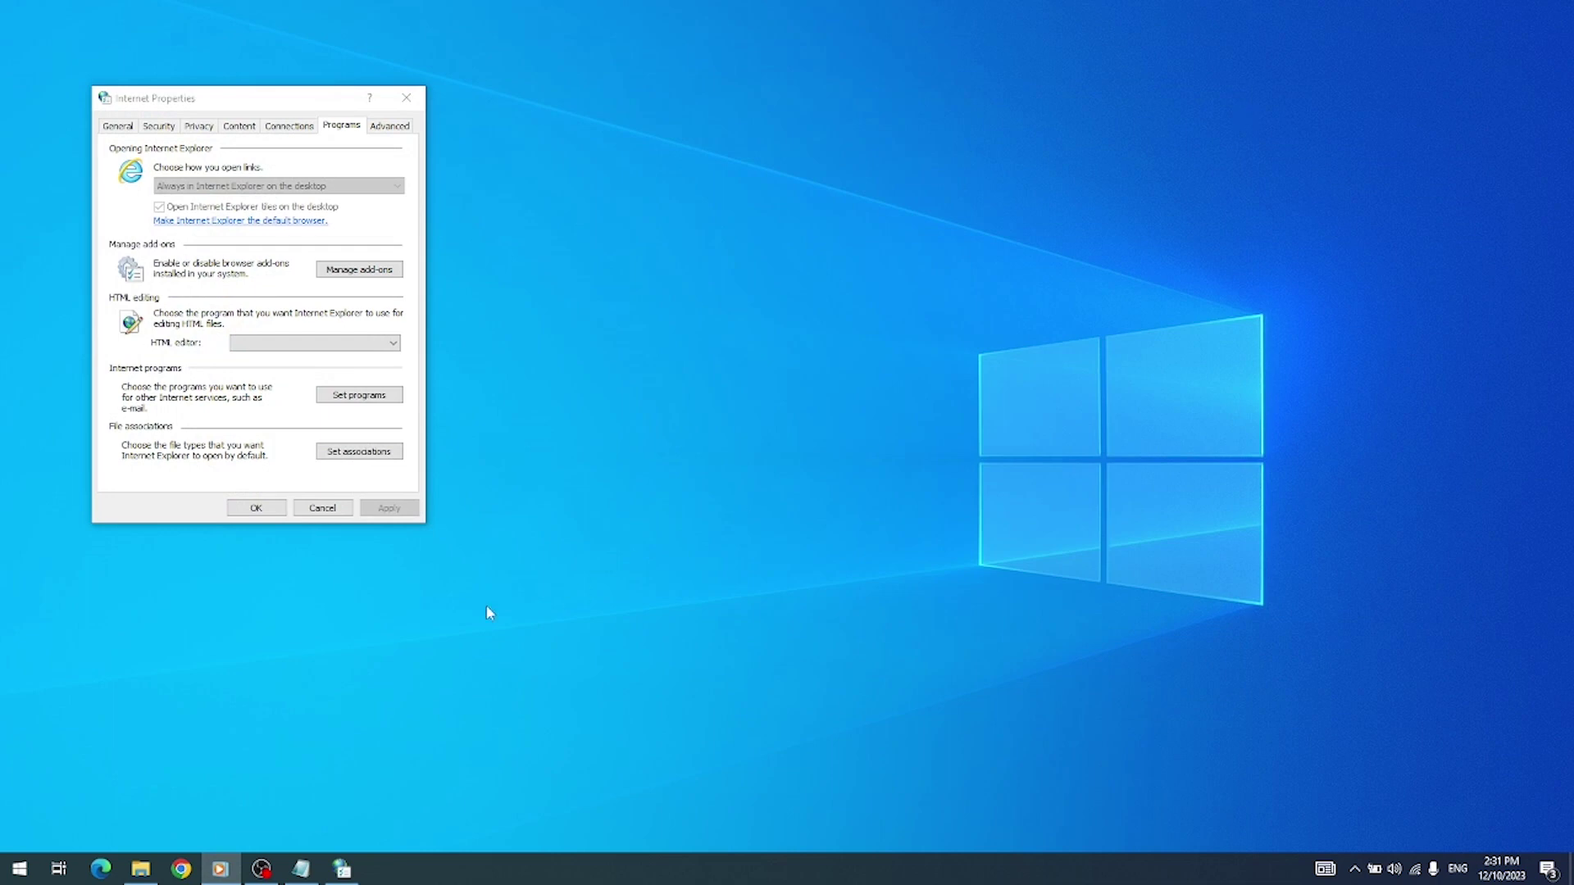
Close Internet Properties and reopen it by running inetcpl.cpl
left_click(257, 508)
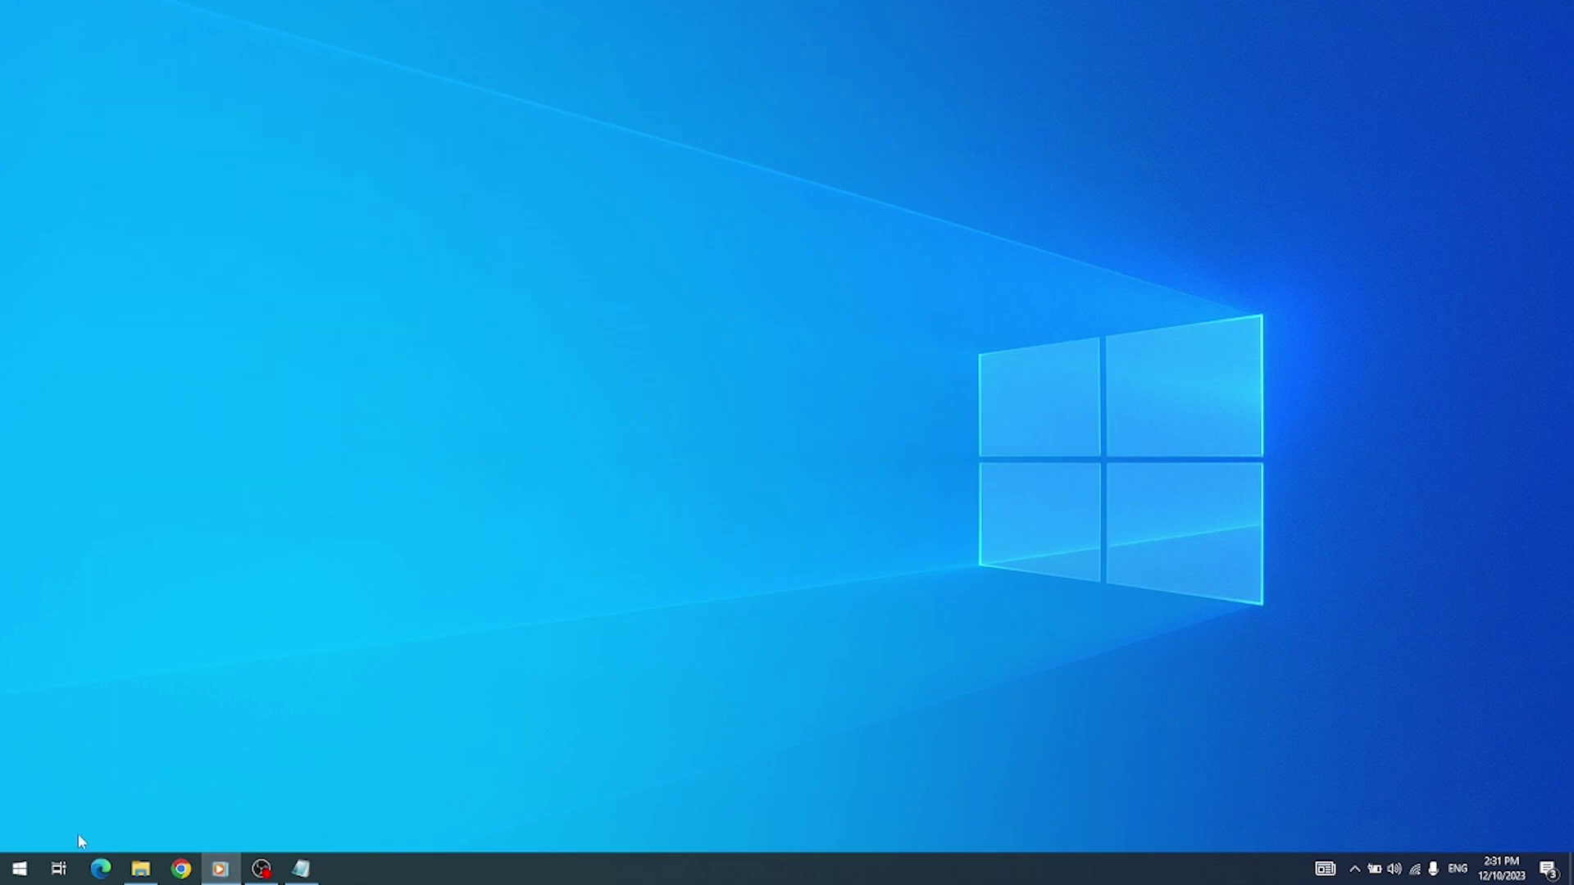
left_click(21, 871)
type("run")
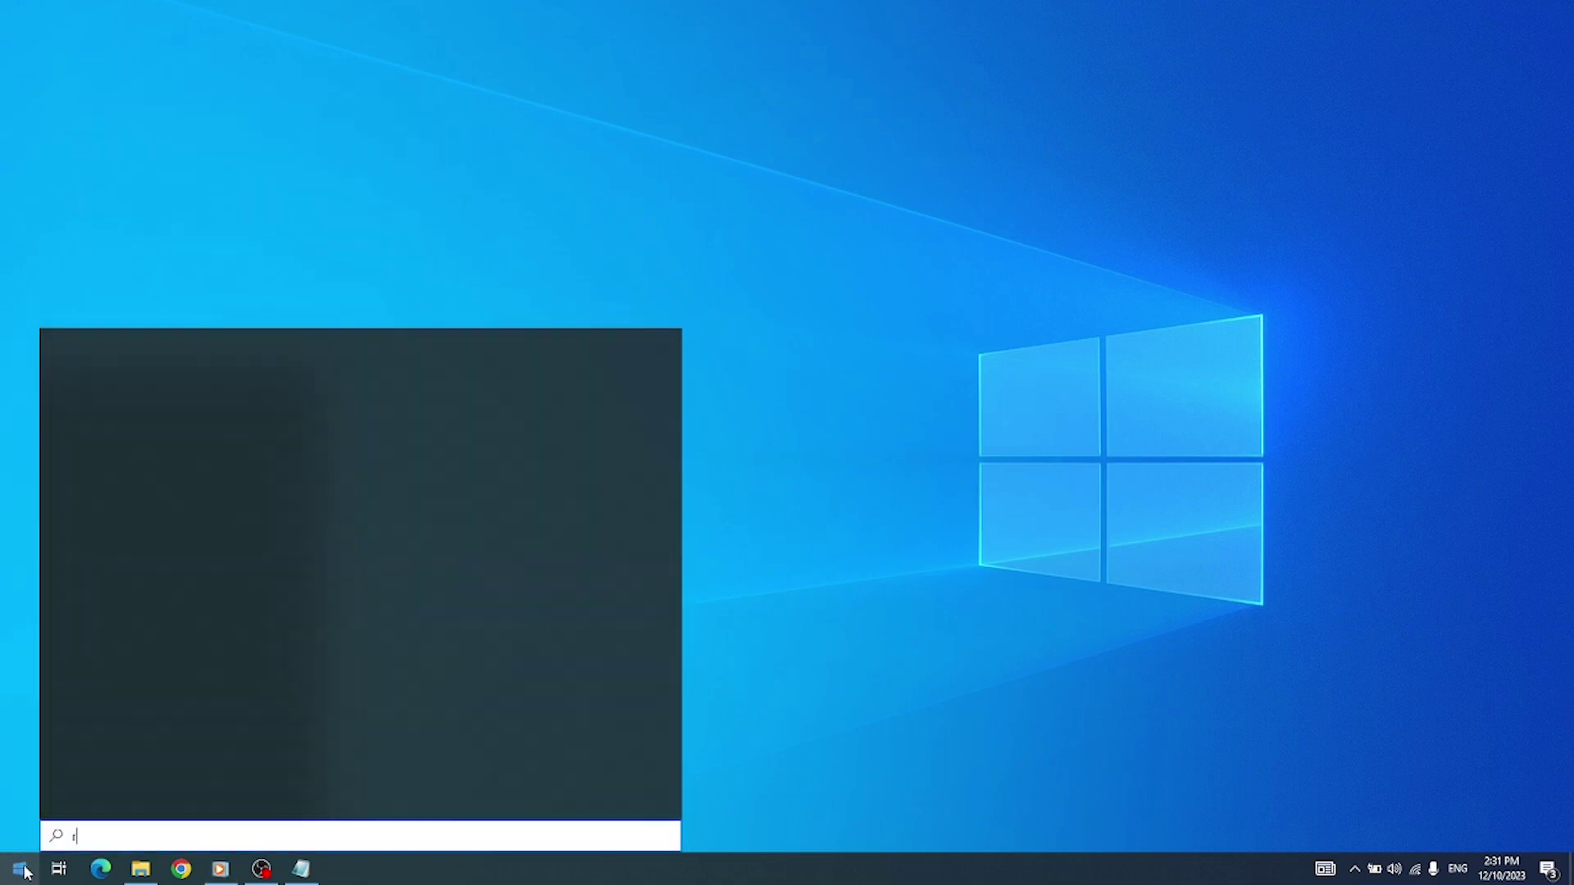
left_click(240, 436)
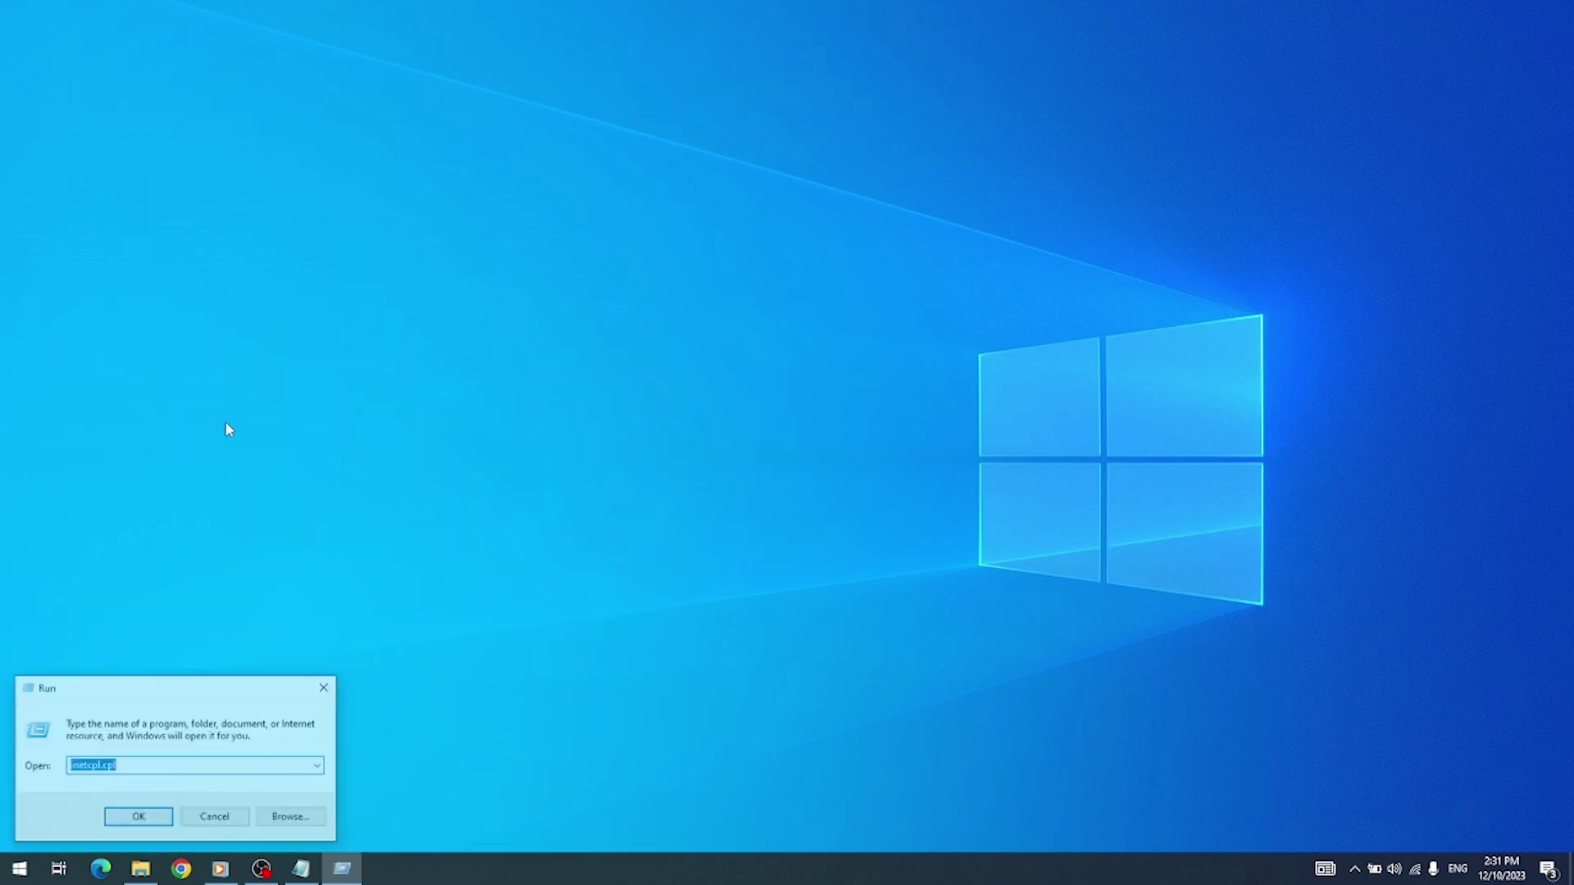
left_click(140, 814)
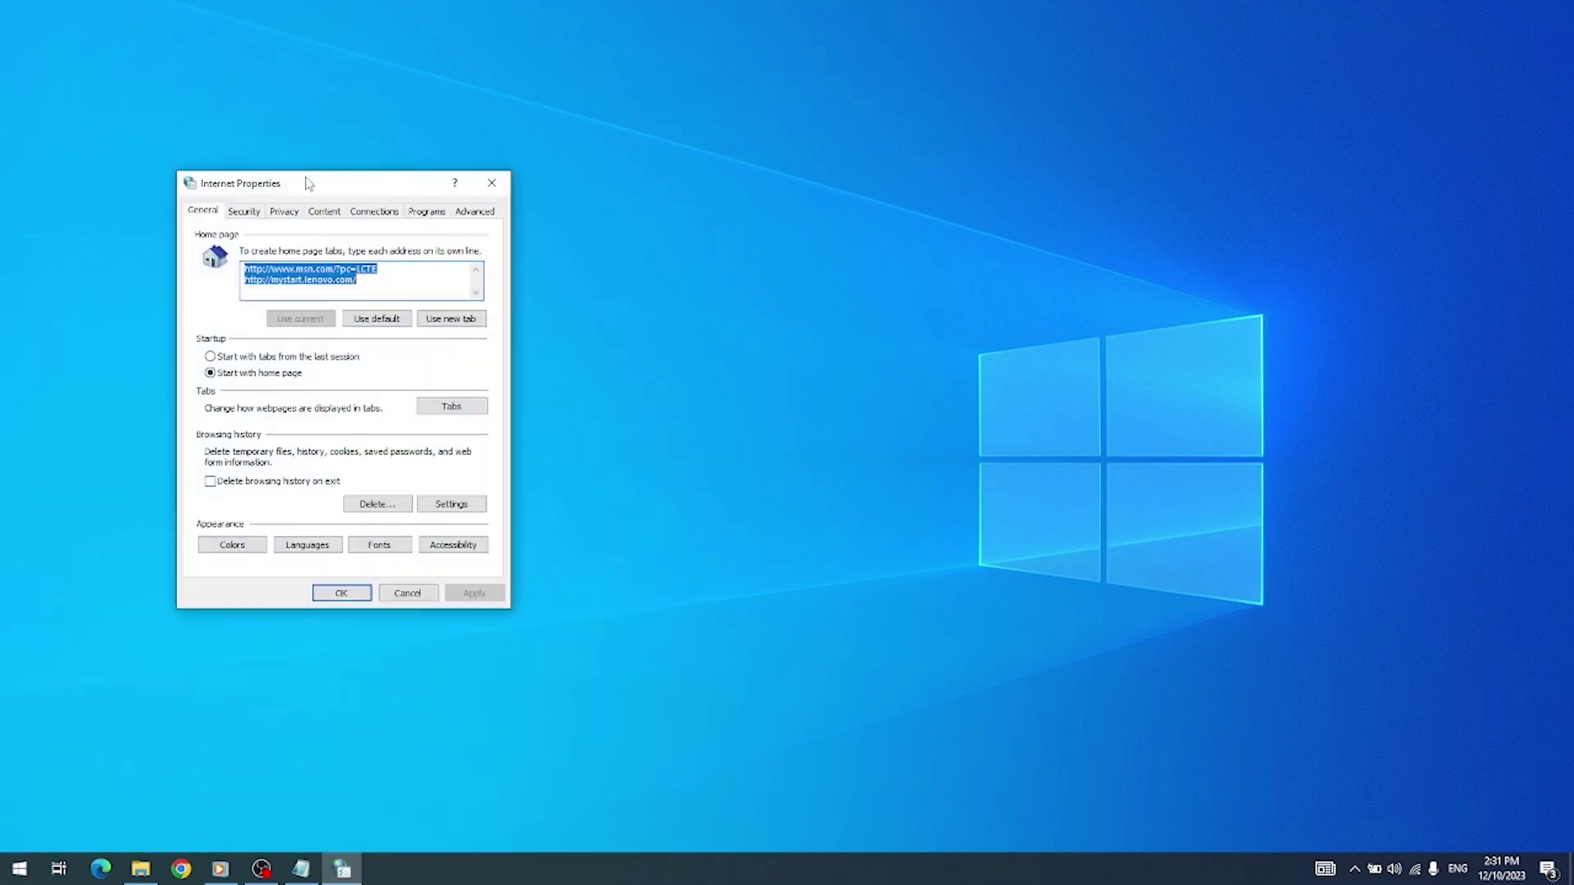
Confirm IEToEdge BHO is now Disabled under Programs > Manage add-ons, then close it
left_click(411, 215)
left_click(456, 357)
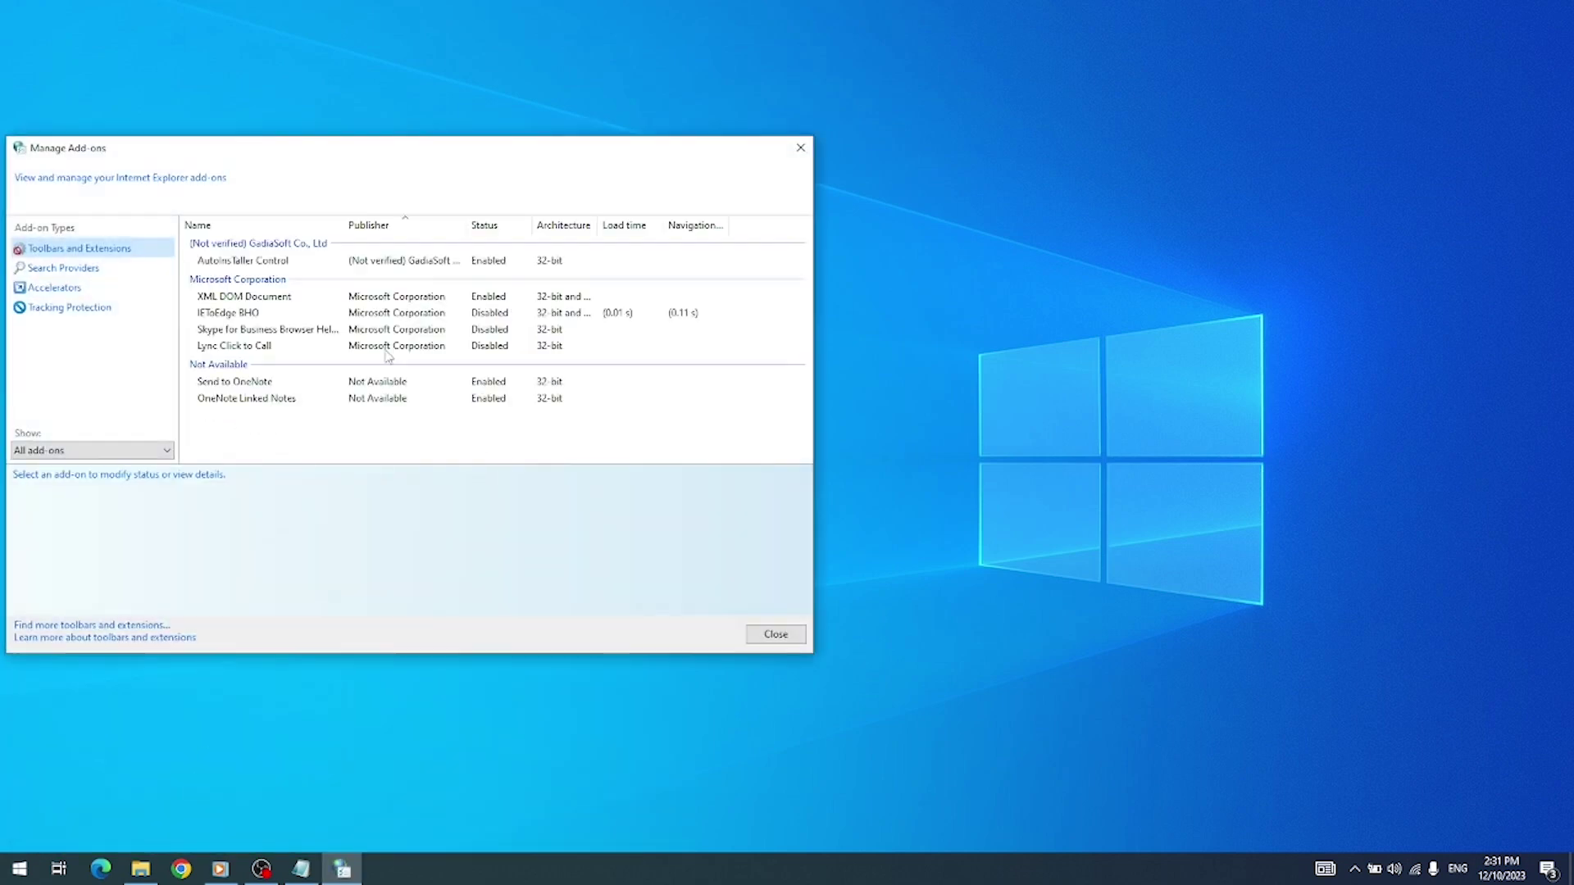
left_click(355, 318)
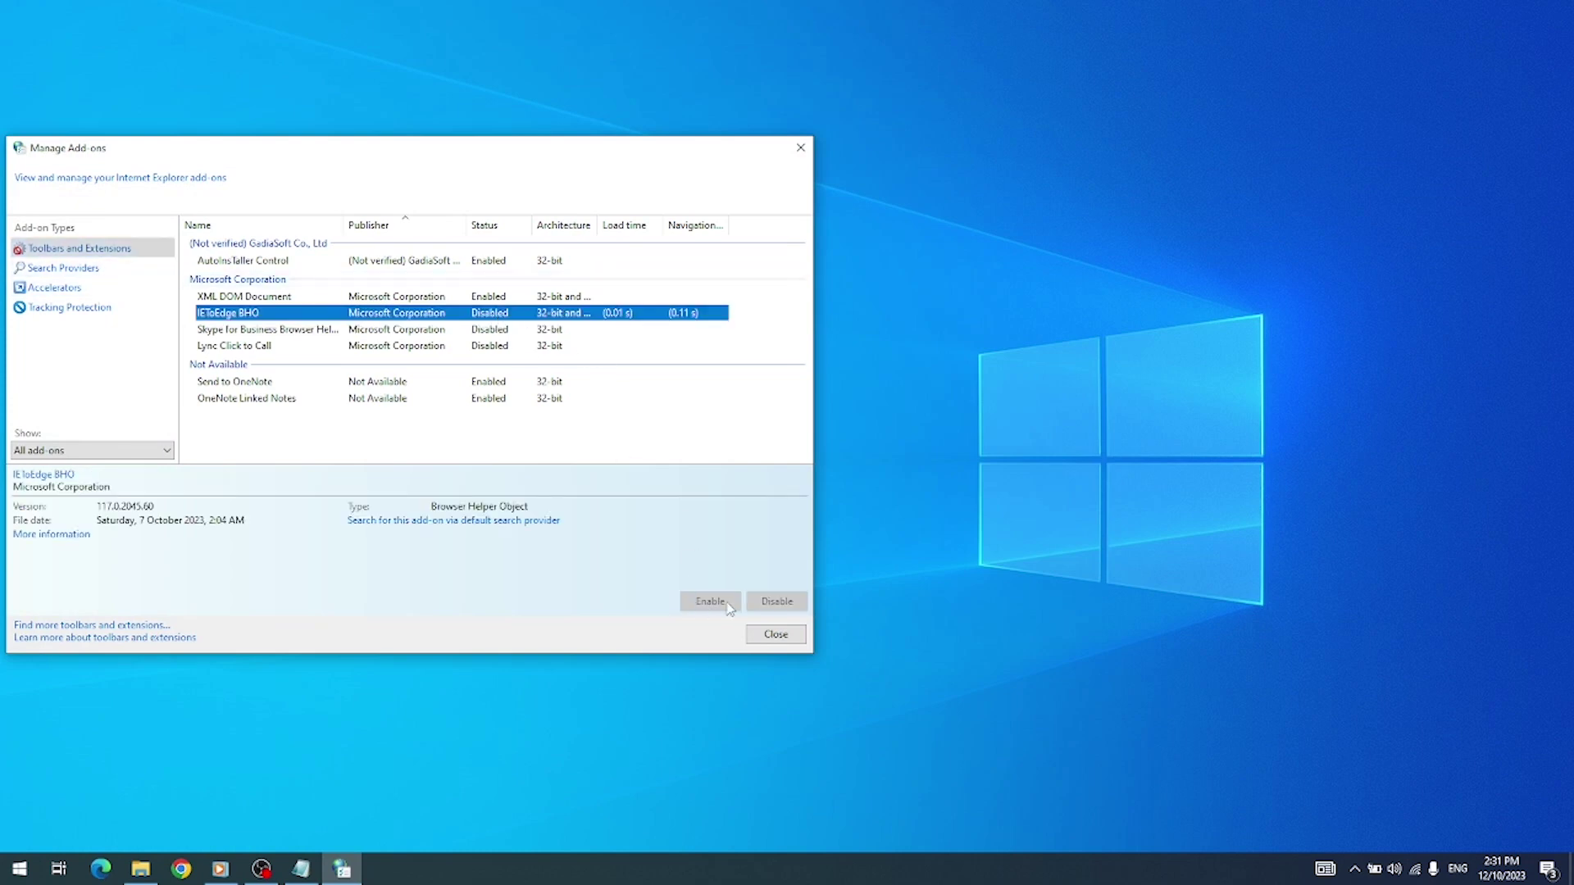
left_click(750, 635)
Close Internet Properties and launch Internet Explorer, which now opens on MSN
key("Escape")
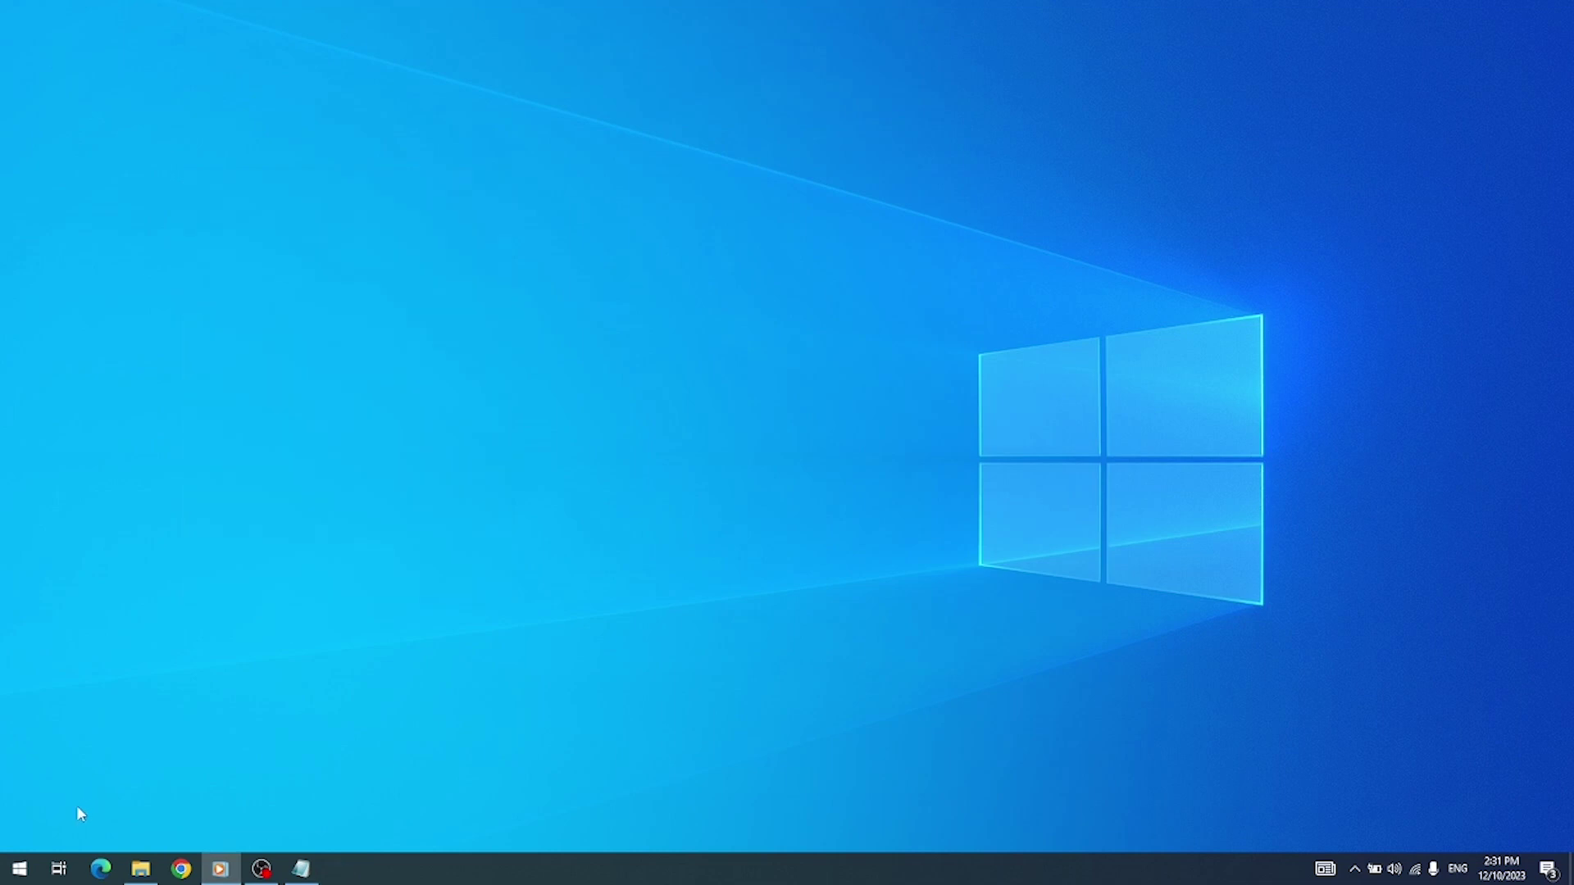
left_click(19, 870)
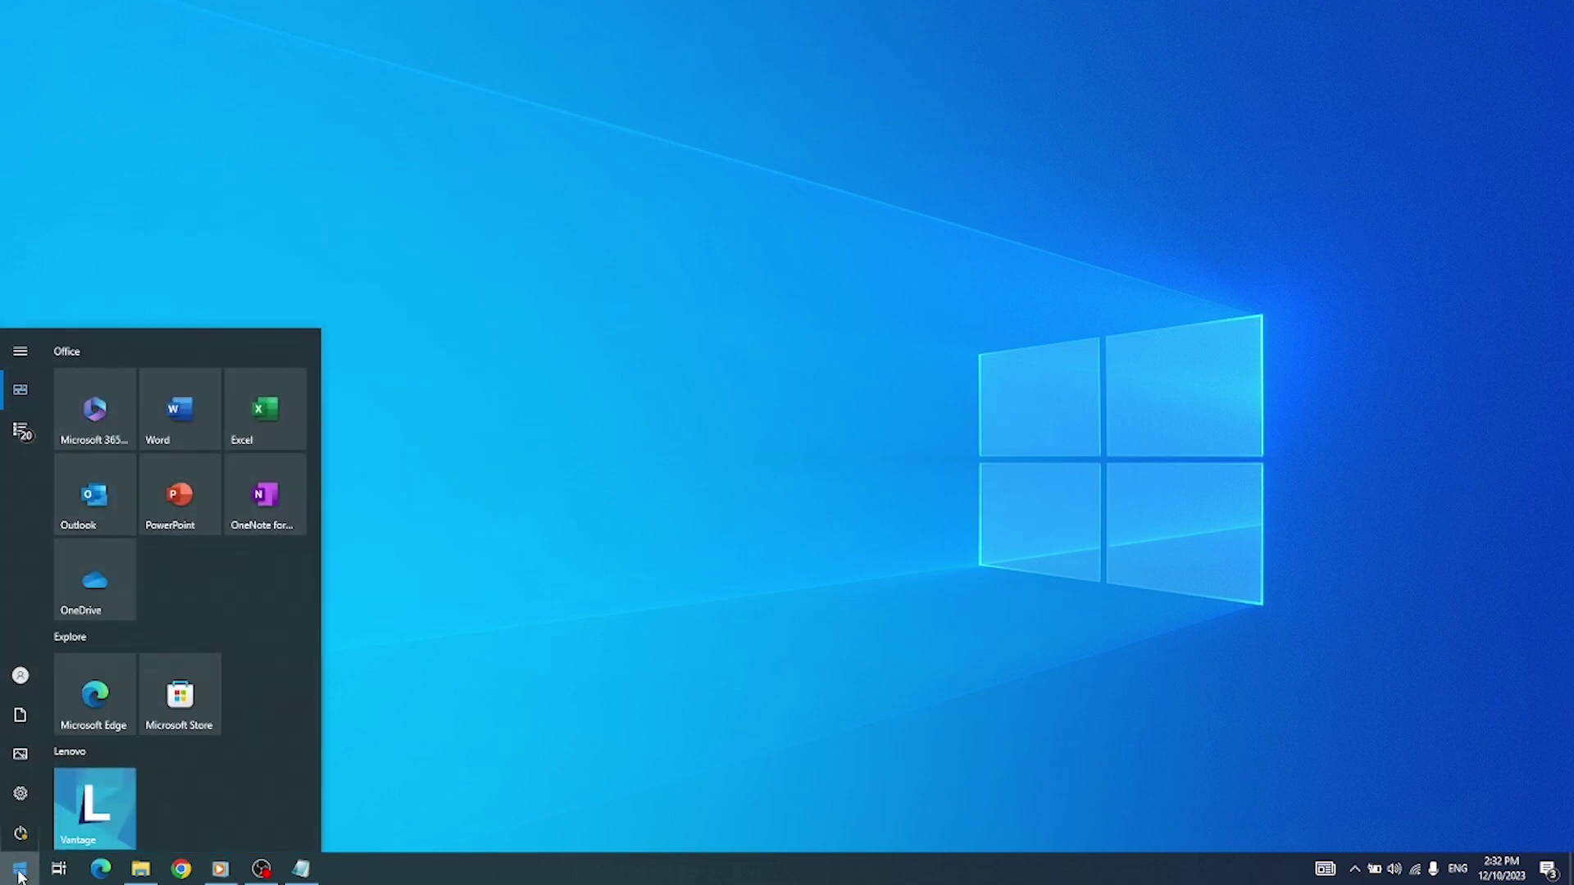
type("inter")
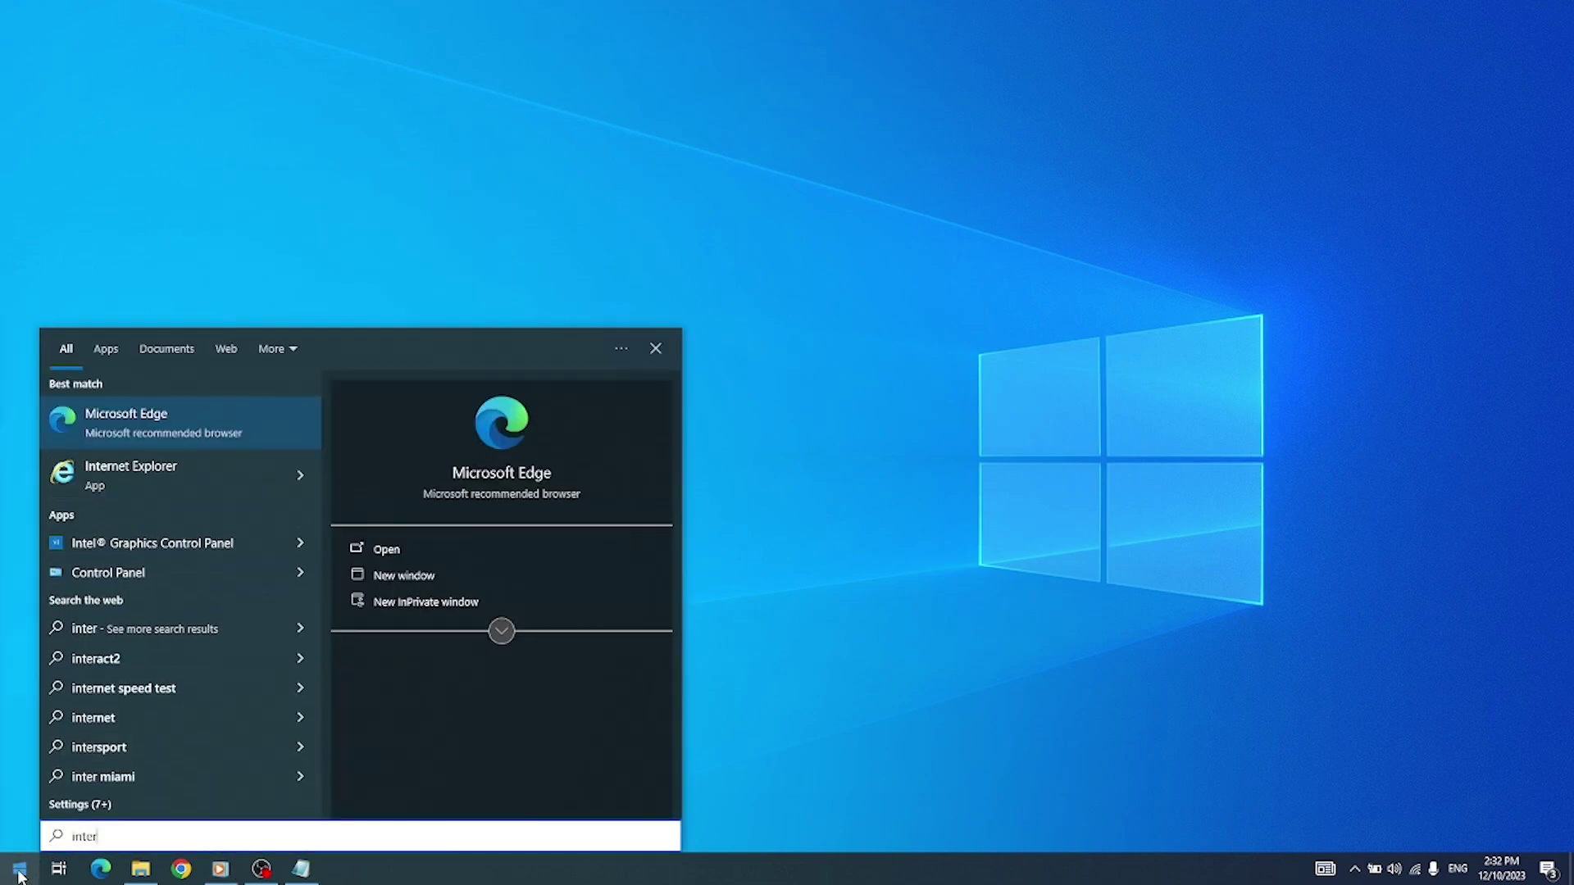
left_click(221, 491)
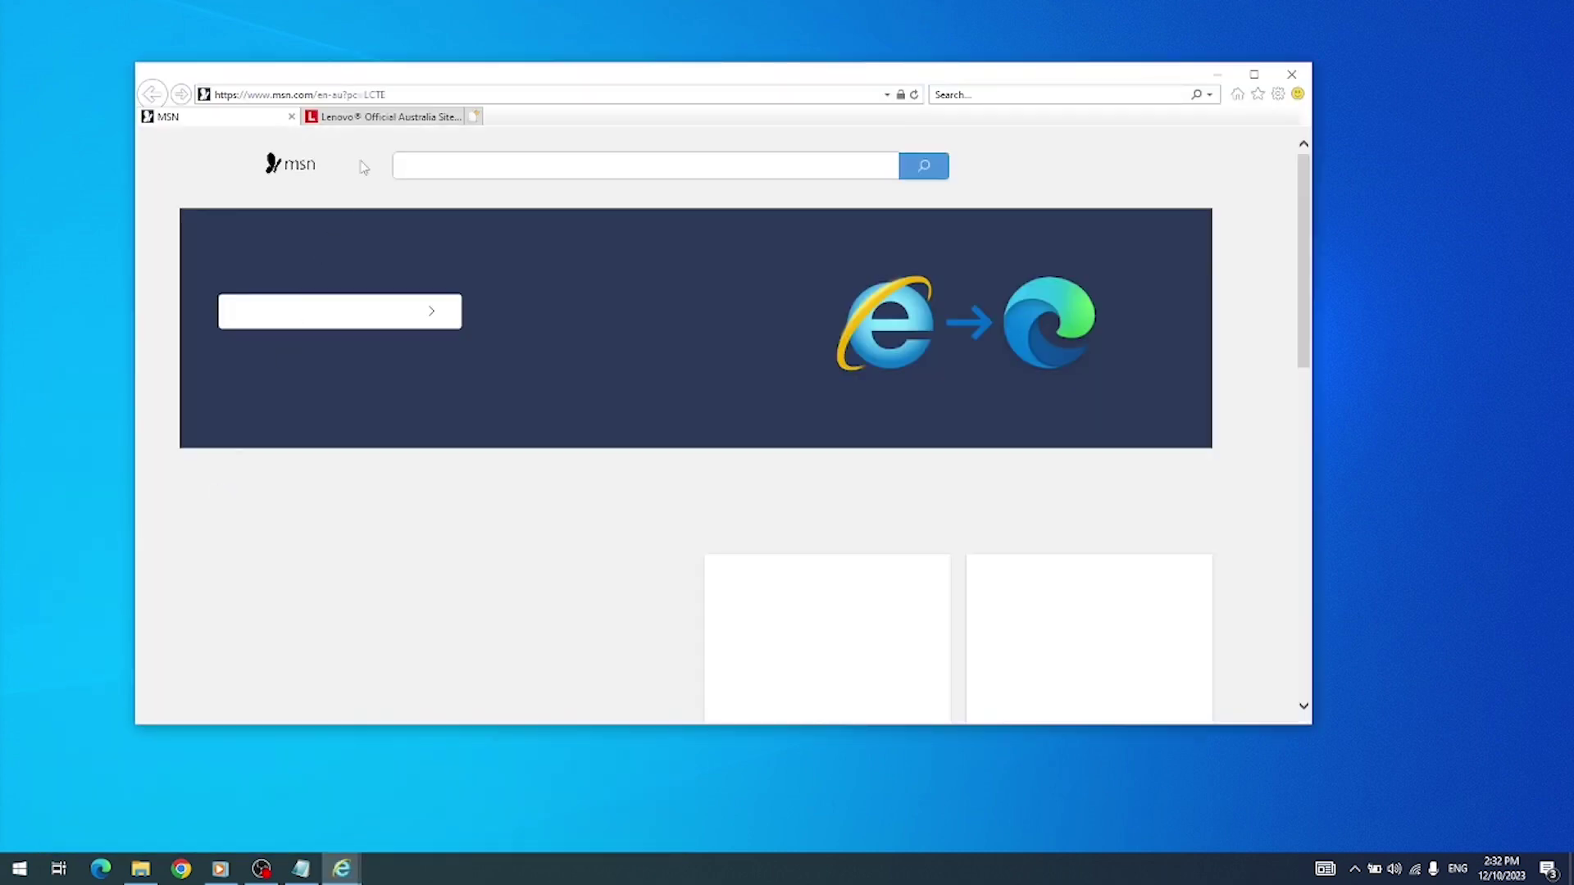
Enter google in the address bar to load google.com
left_click(397, 94)
type("google")
key("Return")
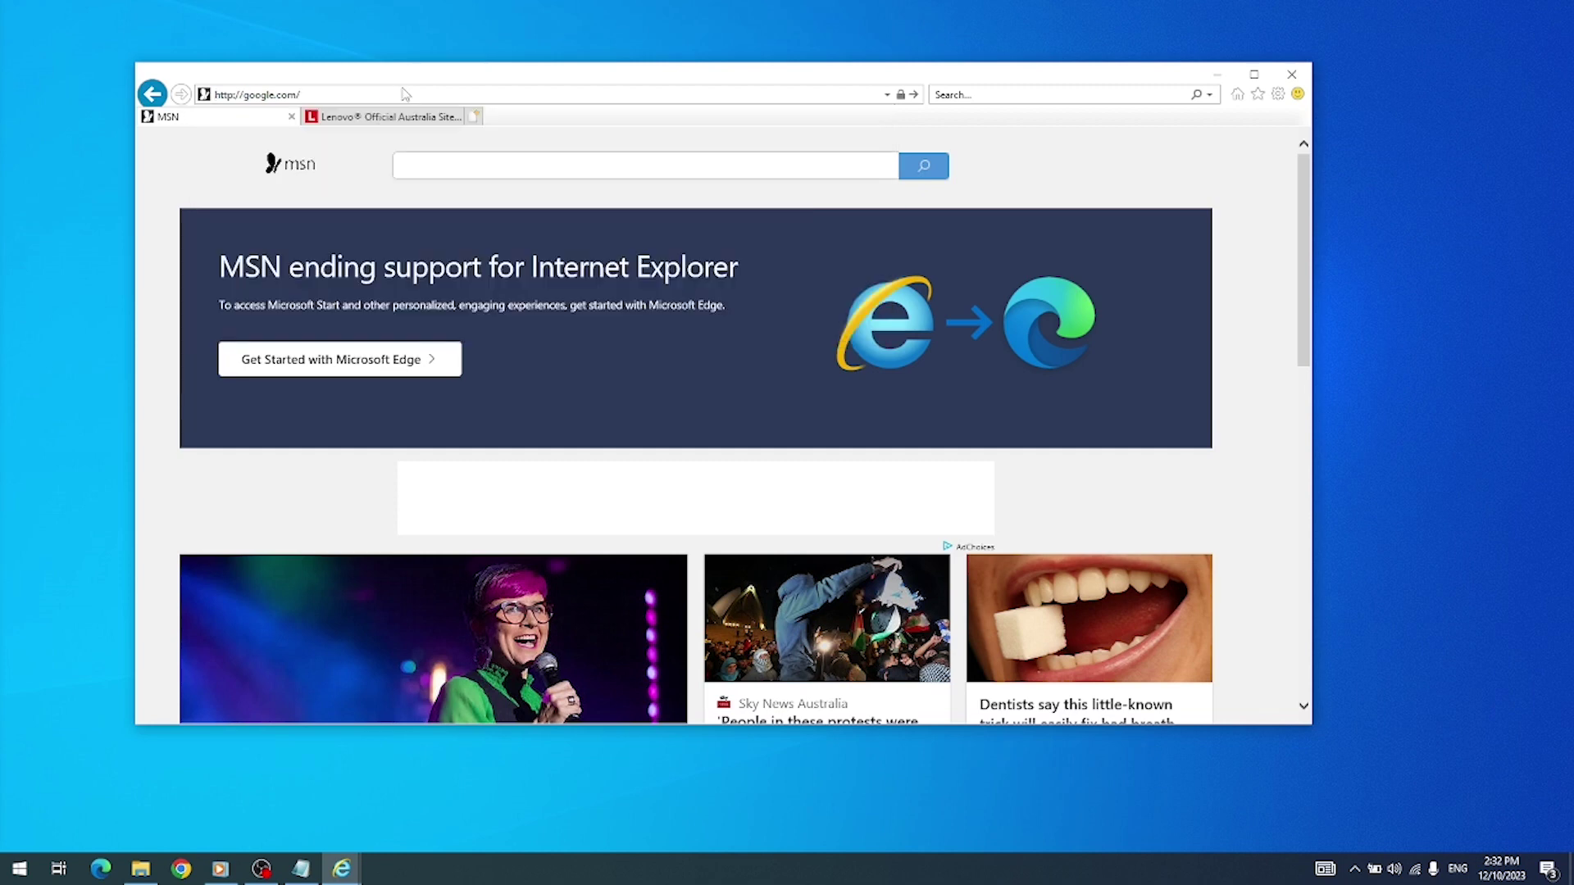